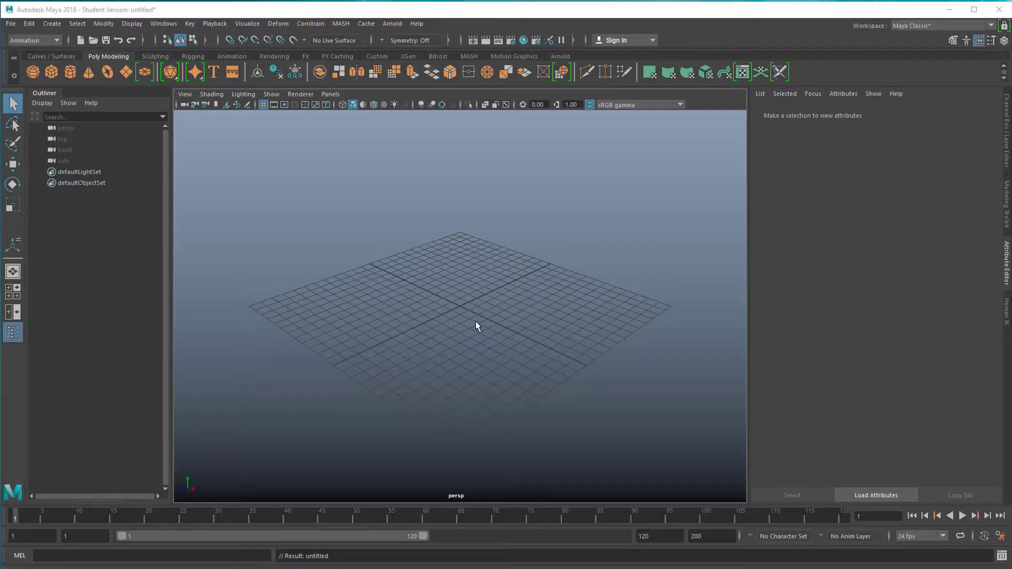
Create a Super Ellipse polygon primitive, frame it in the viewport and switch it to vertex selection mode.
right_click(195, 73)
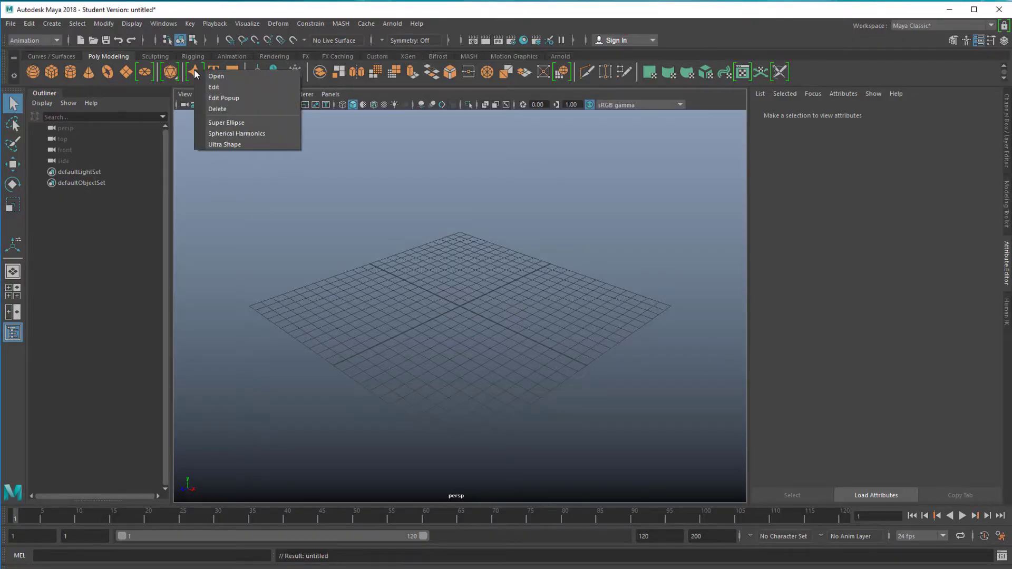
left_click(238, 123)
key("f")
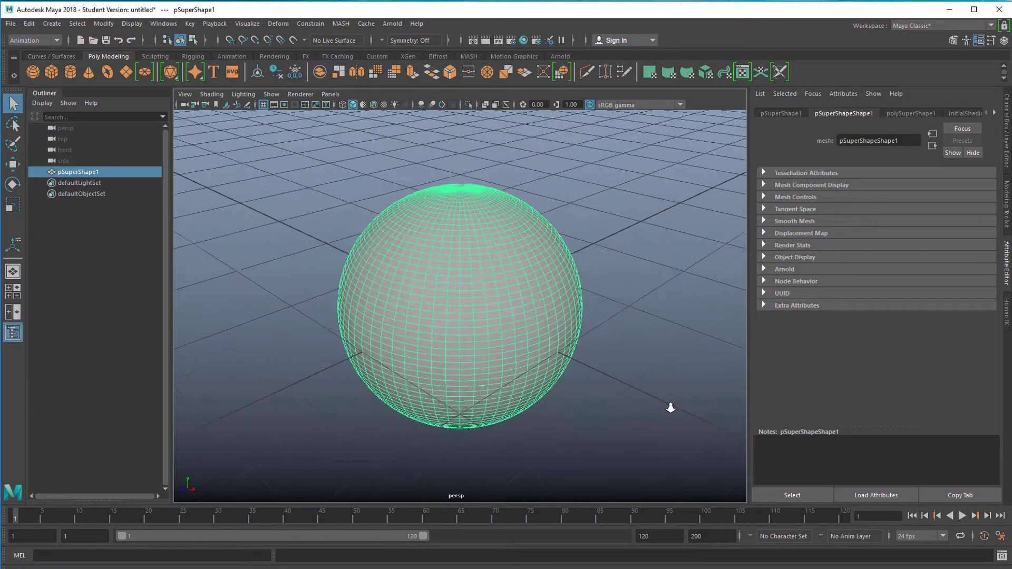
right_click(508, 265)
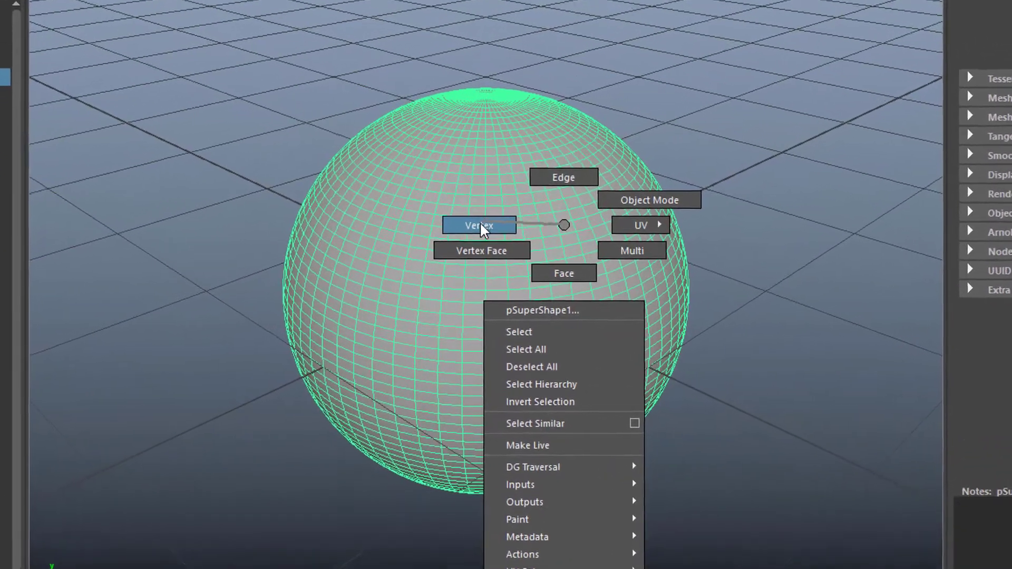
left_click(470, 241)
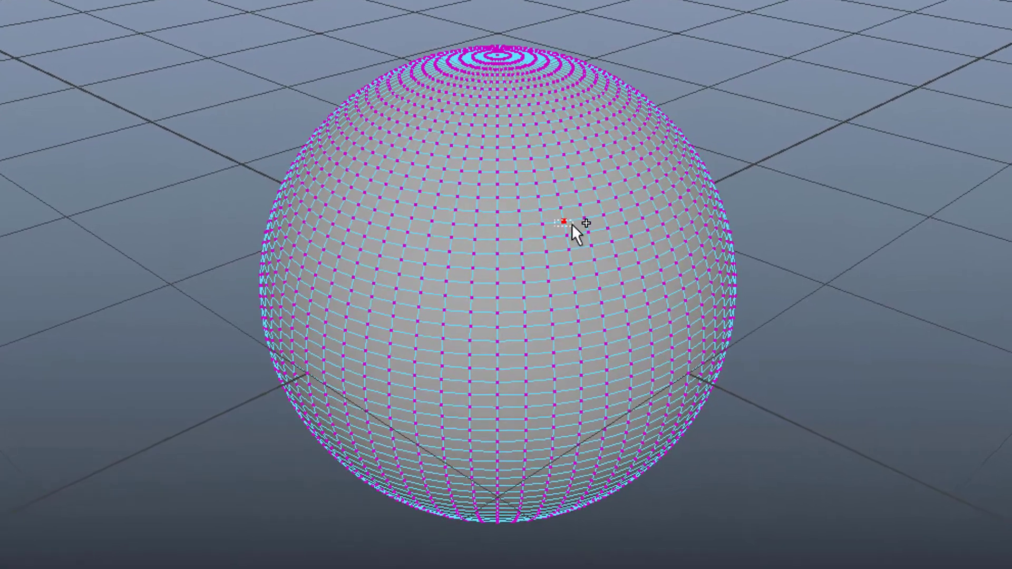
Select four separate vertices spread across the front upper half of the sphere.
left_click(557, 226)
left_click_drag(475, 329, 376, 279, "alt")
left_click_drag(688, 407, 323, 467, "alt")
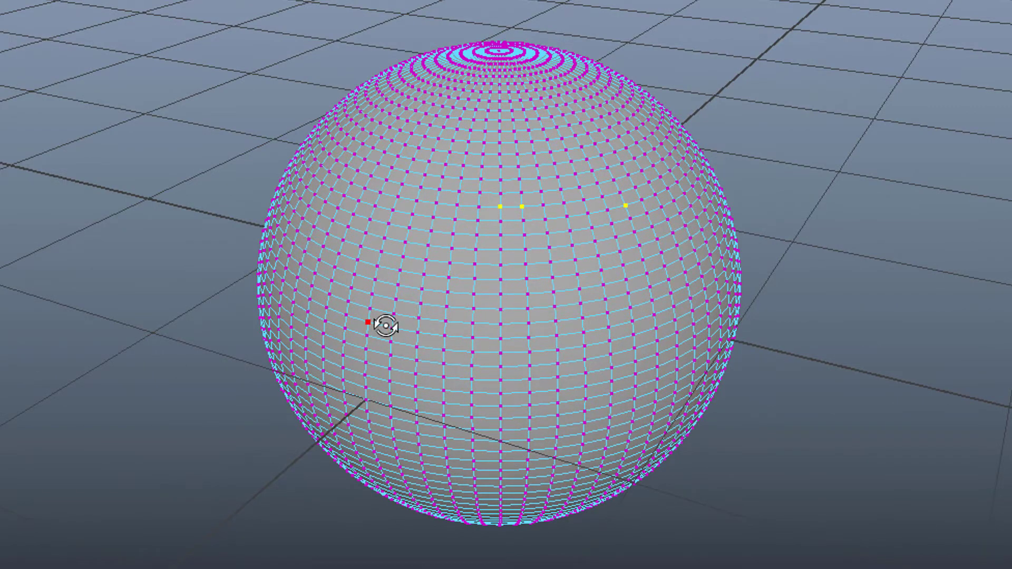
left_click_drag(386, 326, 701, 296, "alt")
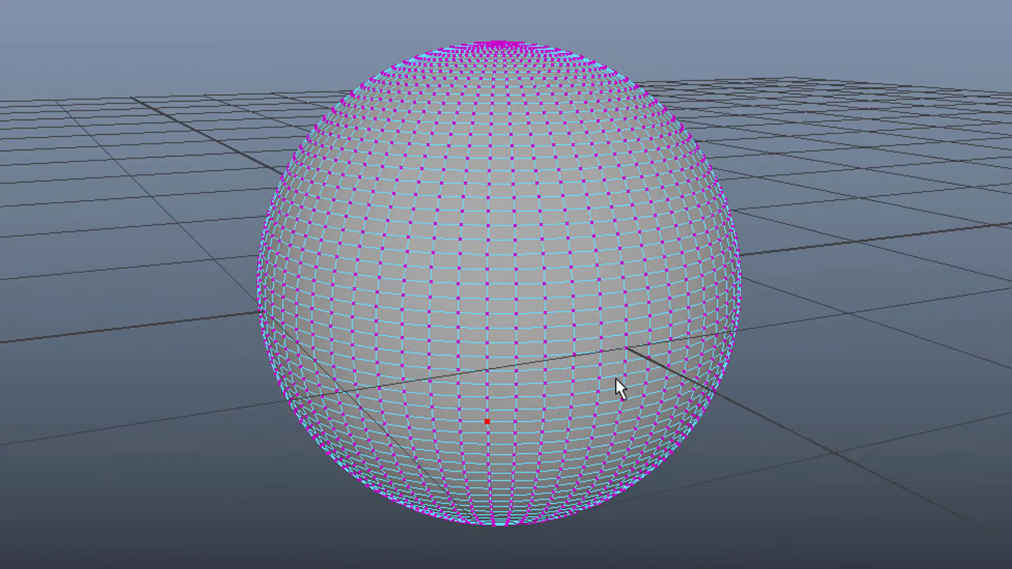
left_click_drag(616, 378, 357, 424, "alt")
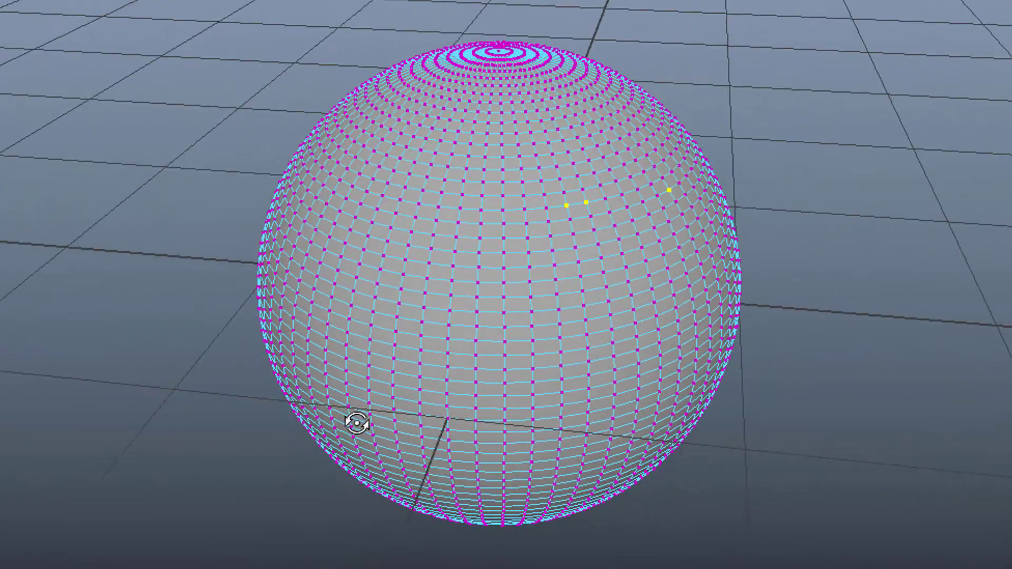
left_click(477, 297, "shift")
left_click_drag(538, 398, 388, 356, "alt")
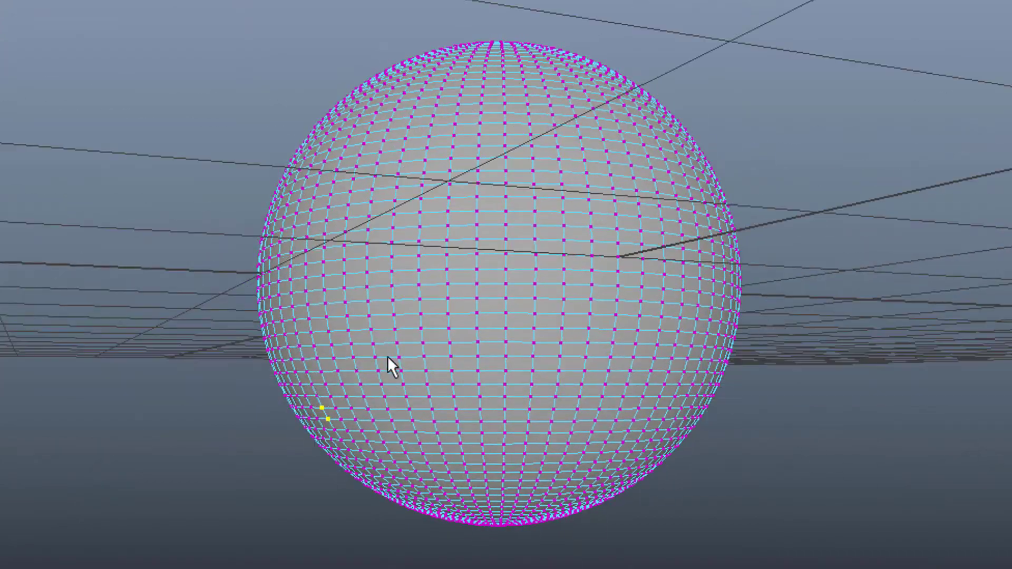
left_click_drag(745, 410, 428, 467, "alt")
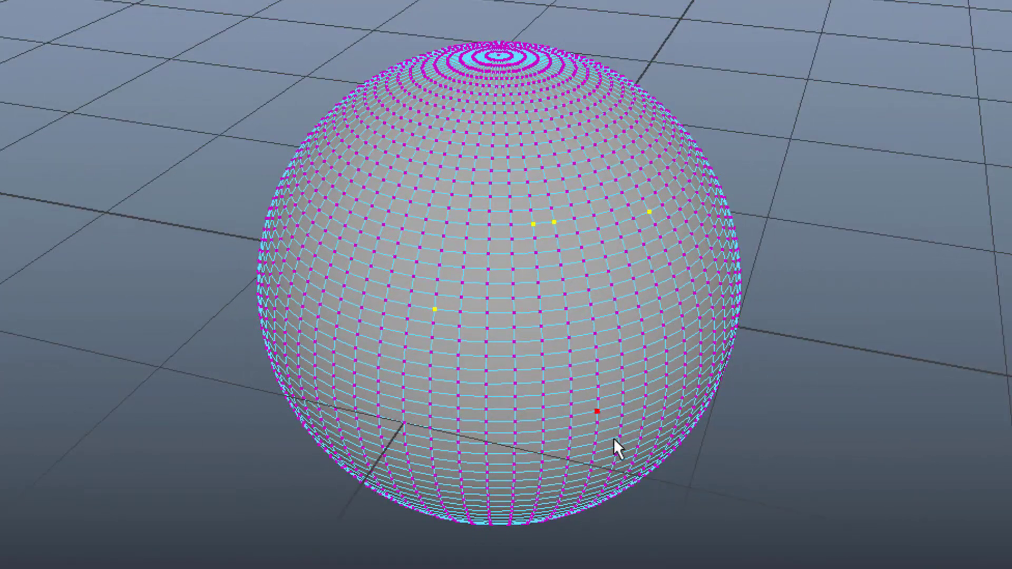
mouse_move(617, 396)
left_mouse_down("alt")
mouse_move(604, 403)
mouse_move(604, 380)
left_mouse_up("alt")
right_click_drag(508, 365, 638, 372, "alt")
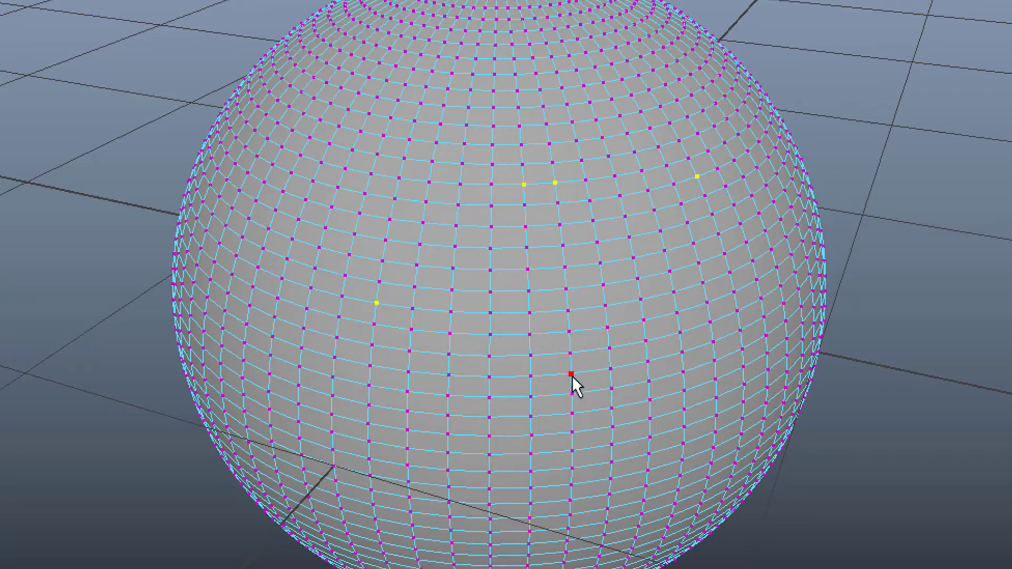
Try pulling the four selected vertices outward from the sphere's surface in the horizontal plane.
left_click_drag(572, 375, 589, 302)
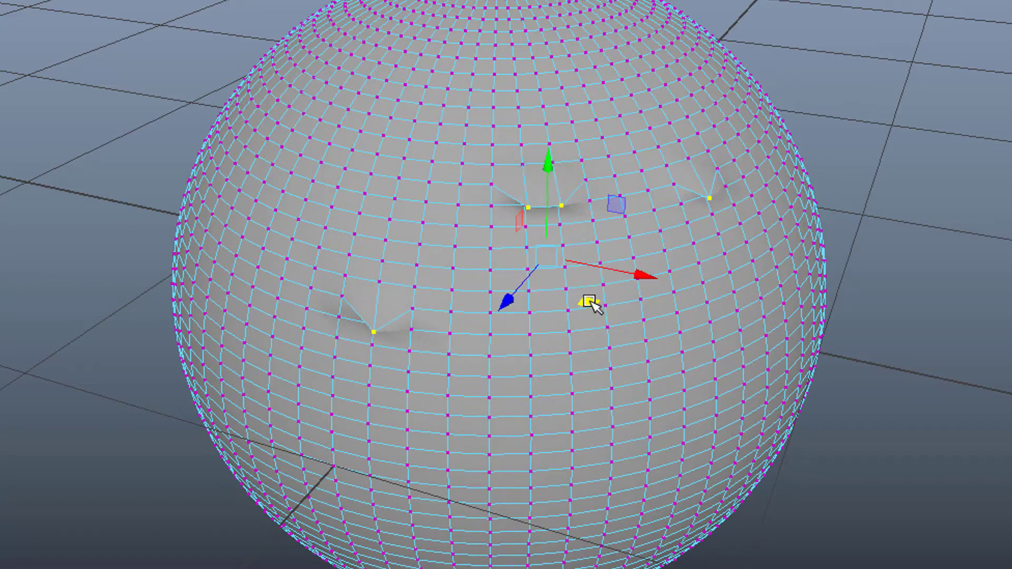
key("ctrl+z")
left_click_drag(497, 436, 540, 445, "alt")
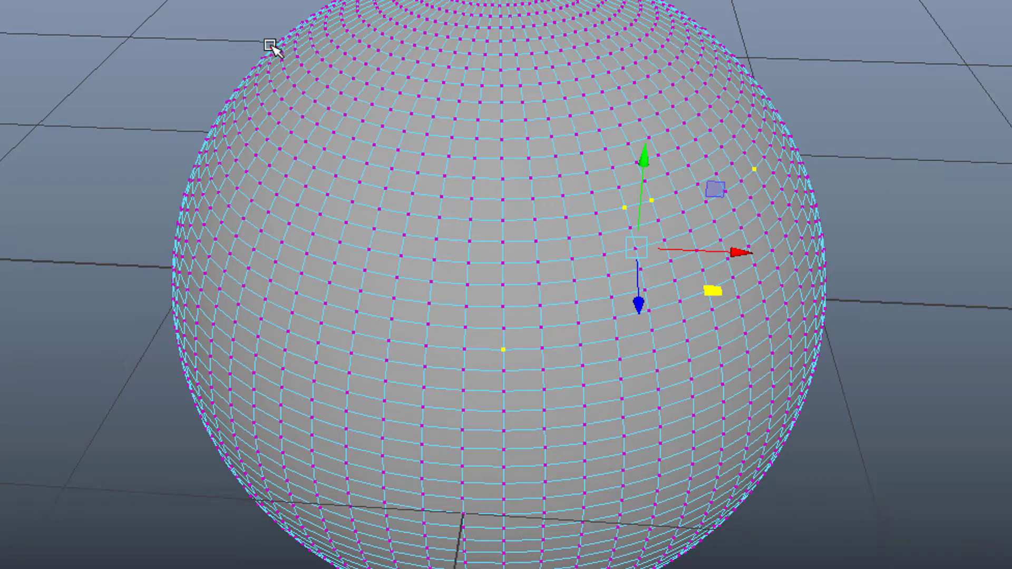
left_click_drag(717, 291, 767, 356)
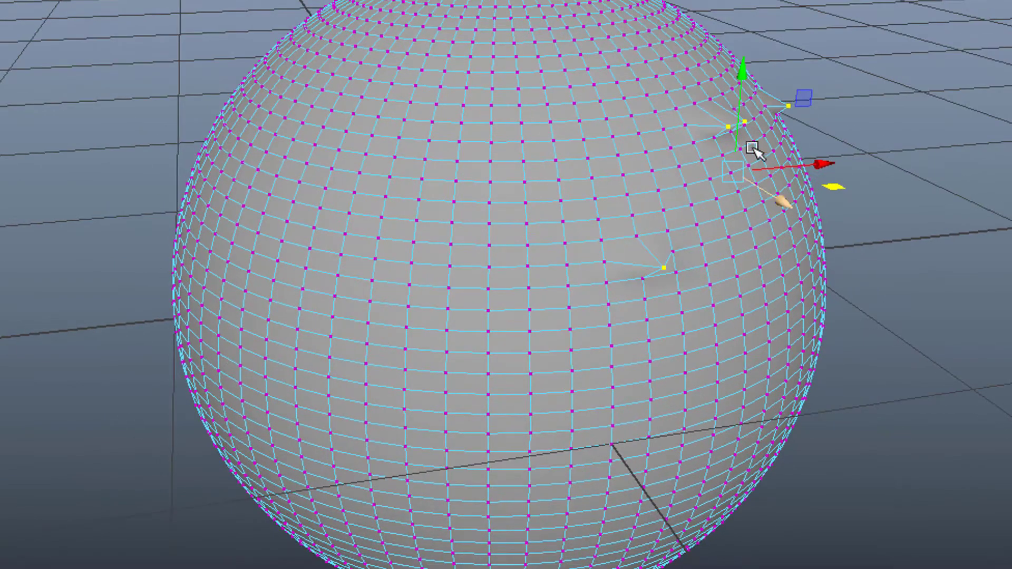
left_click(745, 73)
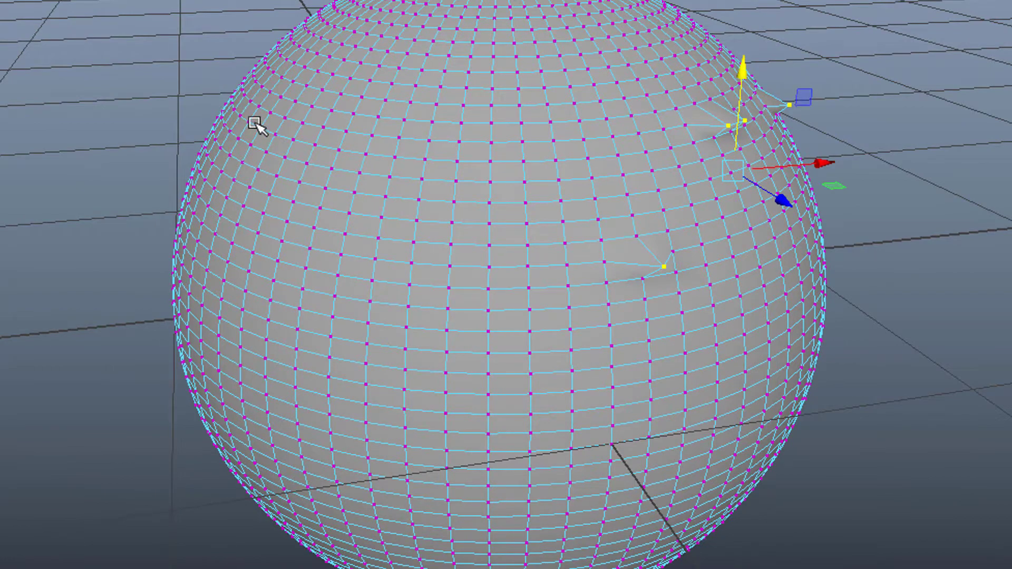
Select three vertices on the adjacent side of the sphere, pull them outward horizontally and clear the selection.
left_click(270, 141)
left_click_drag(223, 253, 246, 283, "shift")
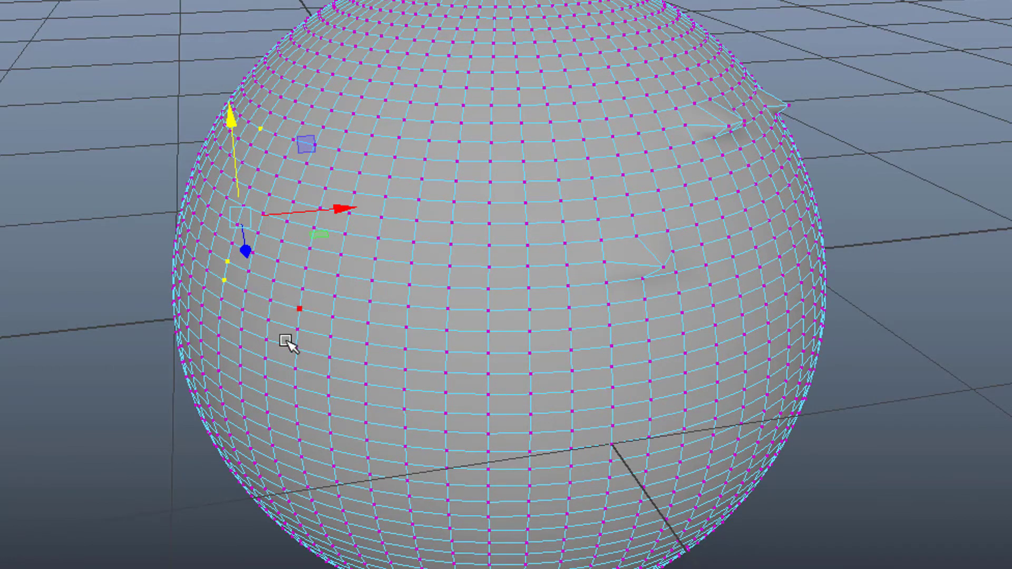
left_click_drag(165, 424, 454, 393, "alt")
left_click_drag(438, 324, 622, 417, "ctrl")
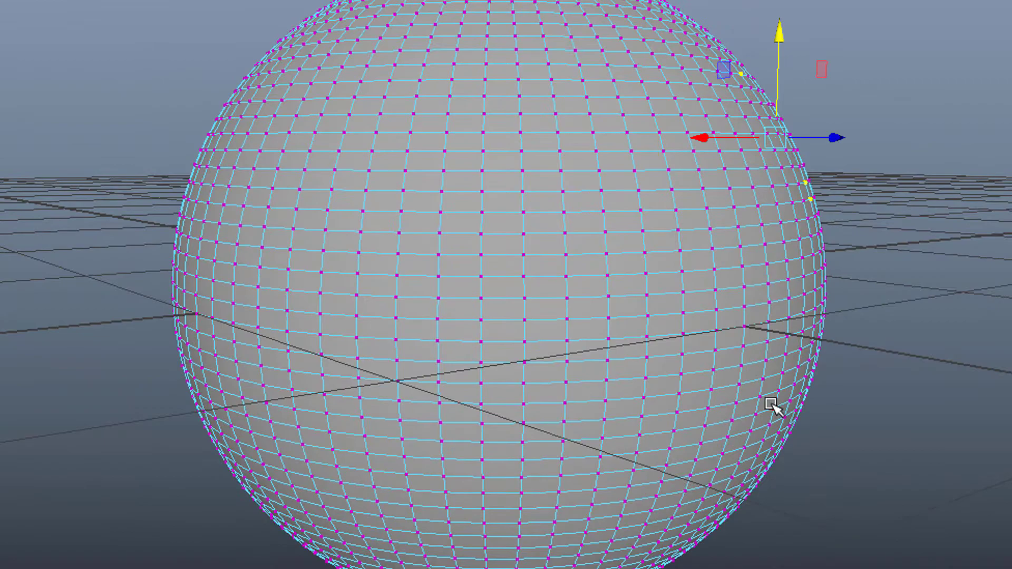
left_click_drag(770, 407, 506, 390, "alt")
left_click_drag(457, 273, 422, 296)
left_click_drag(530, 361, 573, 349, "alt")
left_click(854, 110)
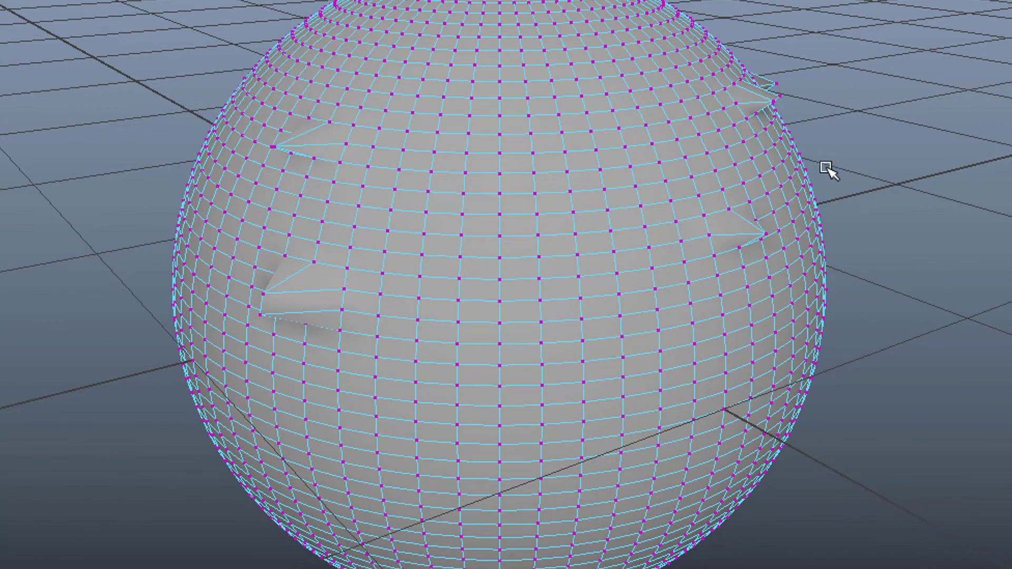
Reselect the first four displaced vertices on the sphere one by one.
left_click_drag(827, 169, 689, 194, "alt")
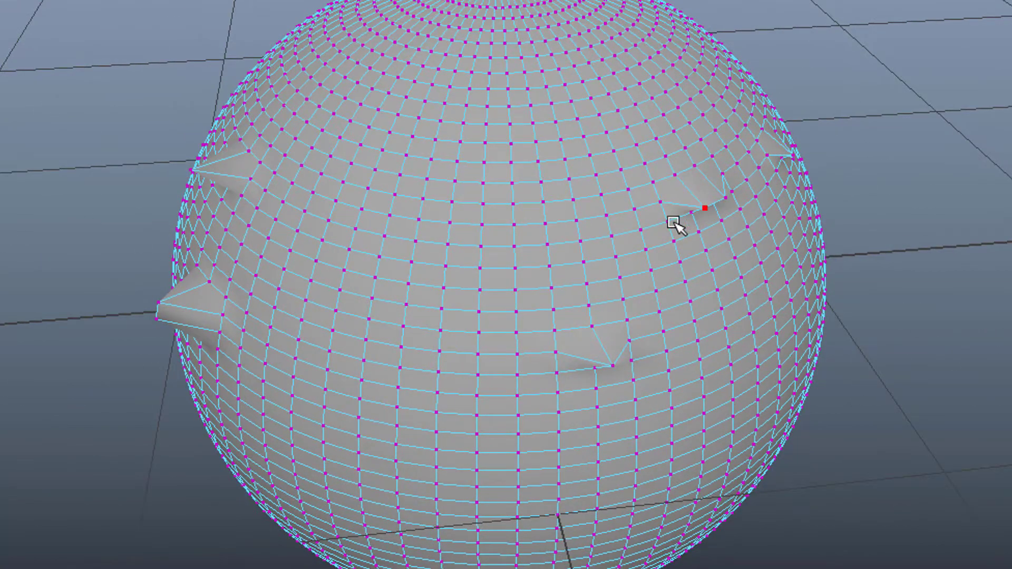
left_click_drag(826, 308, 850, 188, "alt")
left_click_drag(850, 189, 838, 211, "alt")
left_click(784, 83, "shift")
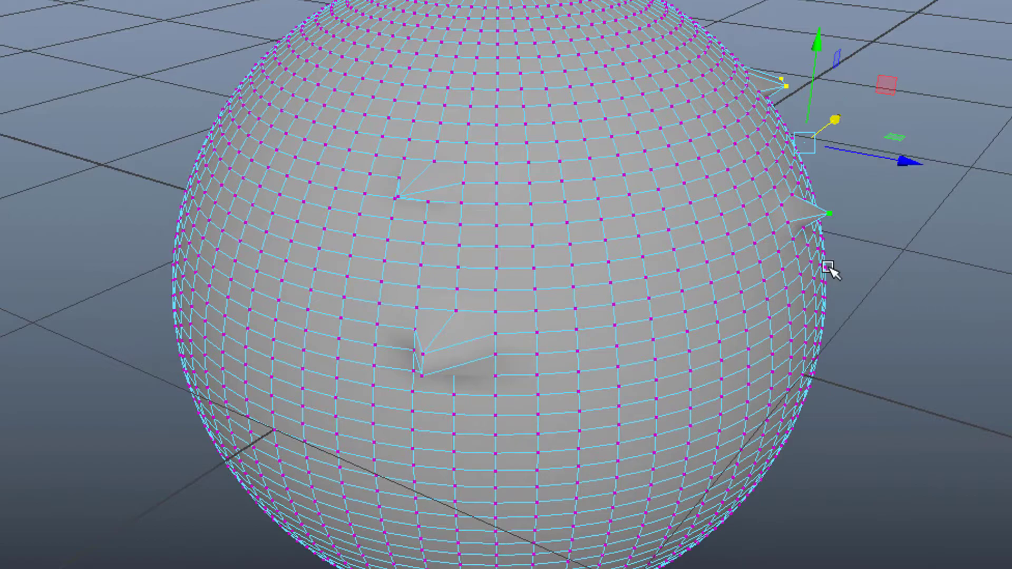
left_click_drag(829, 269, 728, 280, "alt")
right_click_drag(727, 277, 963, 219, "alt")
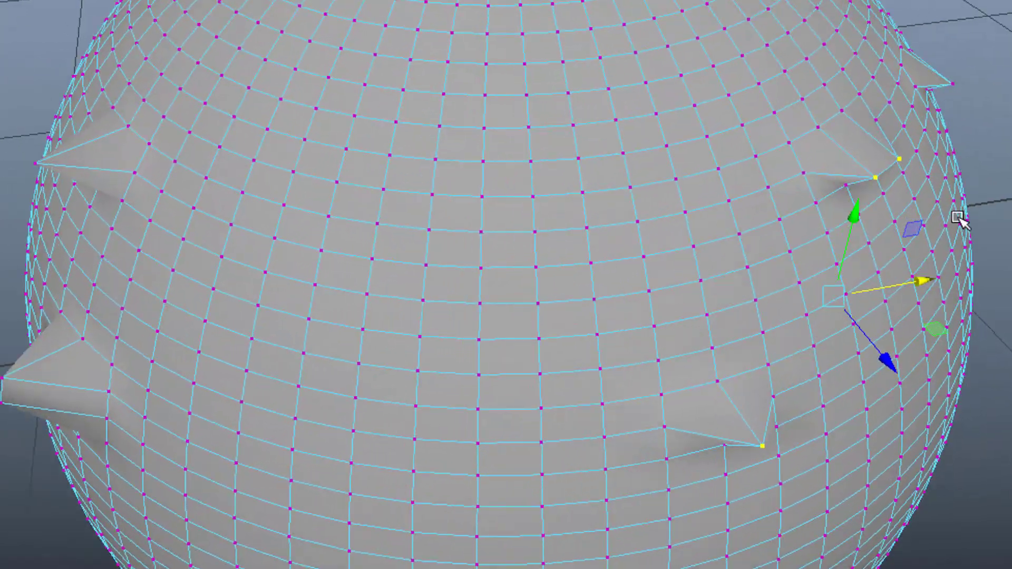
middle_click_drag(963, 219, 687, 301, "alt")
right_click_drag(637, 335, 700, 323, "alt")
left_click_drag(700, 323, 722, 324, "alt")
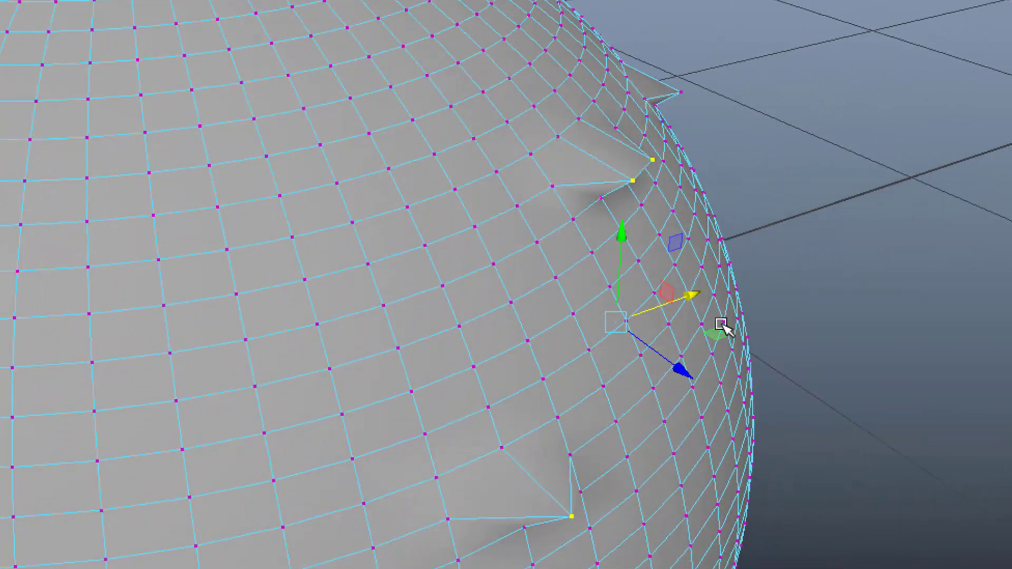
left_click_drag(694, 112, 695, 114, "shift")
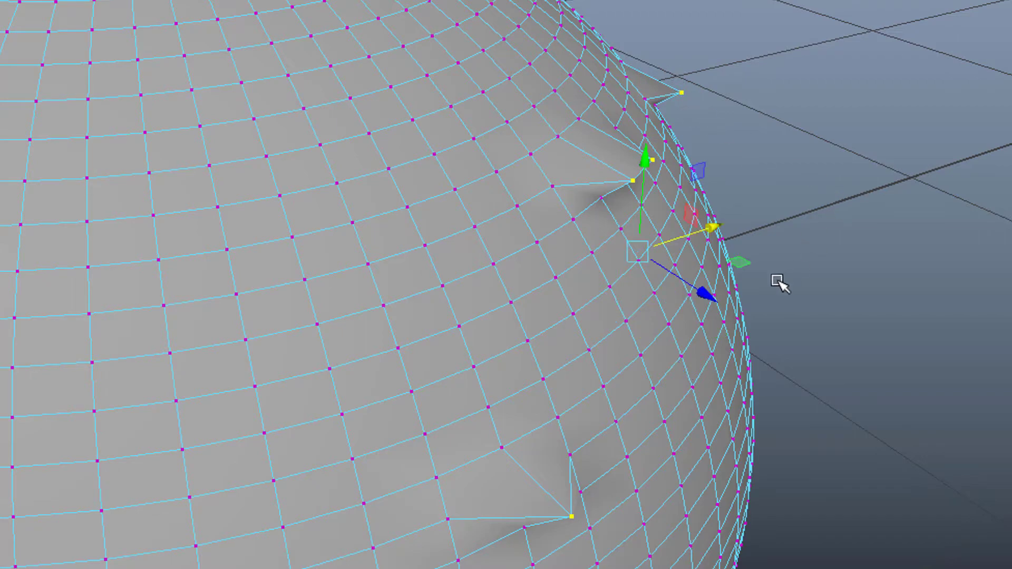
left_click_drag(779, 338, 479, 377, "alt")
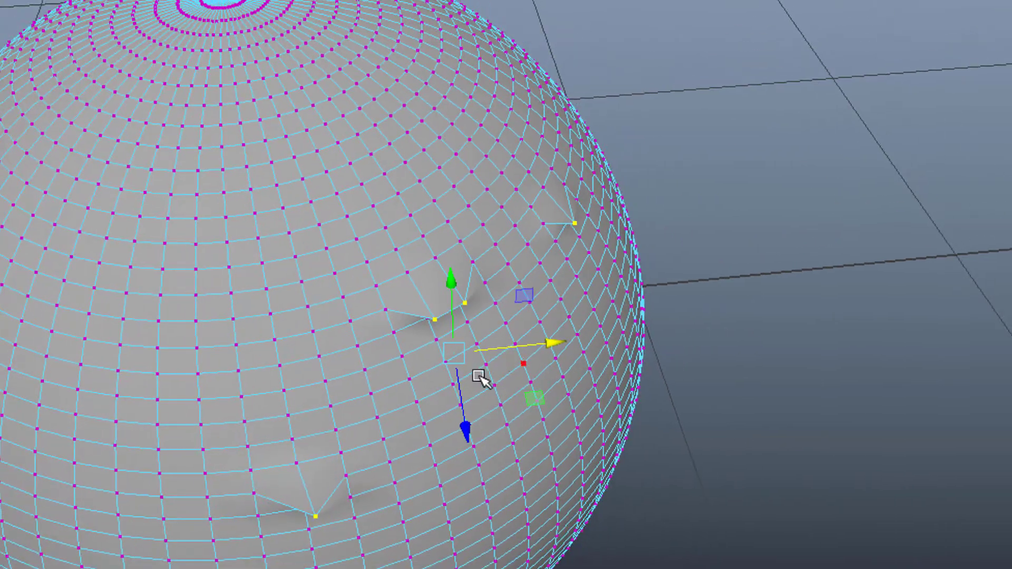
Shift the four reselected vertices again in the horizontal plane.
left_click_drag(542, 399, 590, 389)
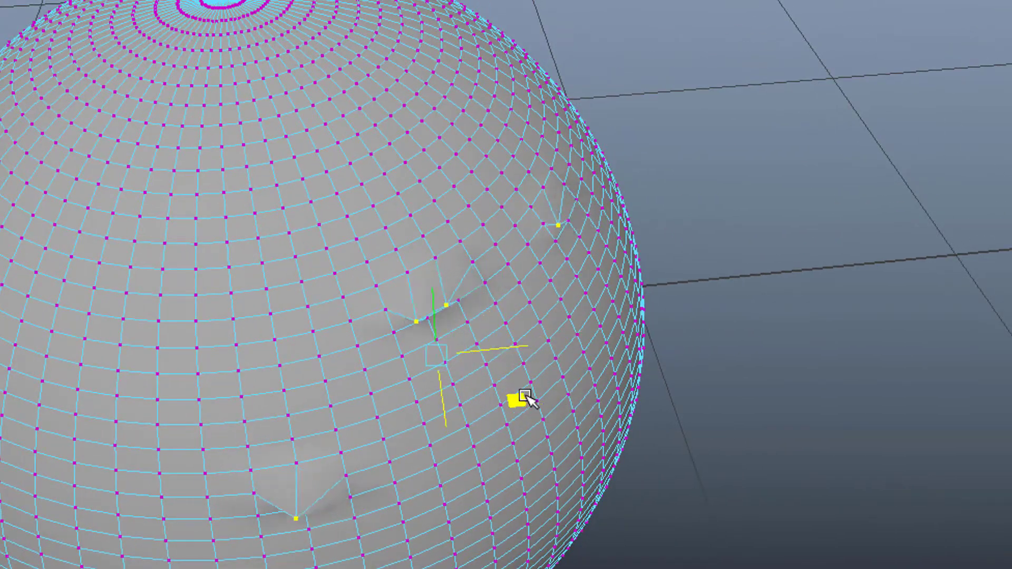
left_click_drag(525, 397, 558, 446)
scroll(583, 429, "down", 3)
Undo all the vertex moves and selections back to the undeformed sphere with the original four vertices selected.
key("ctrl+z")
key("ctrl+z")
key("ctrl+z")
key("ctrl+z")
key("ctrl+z")
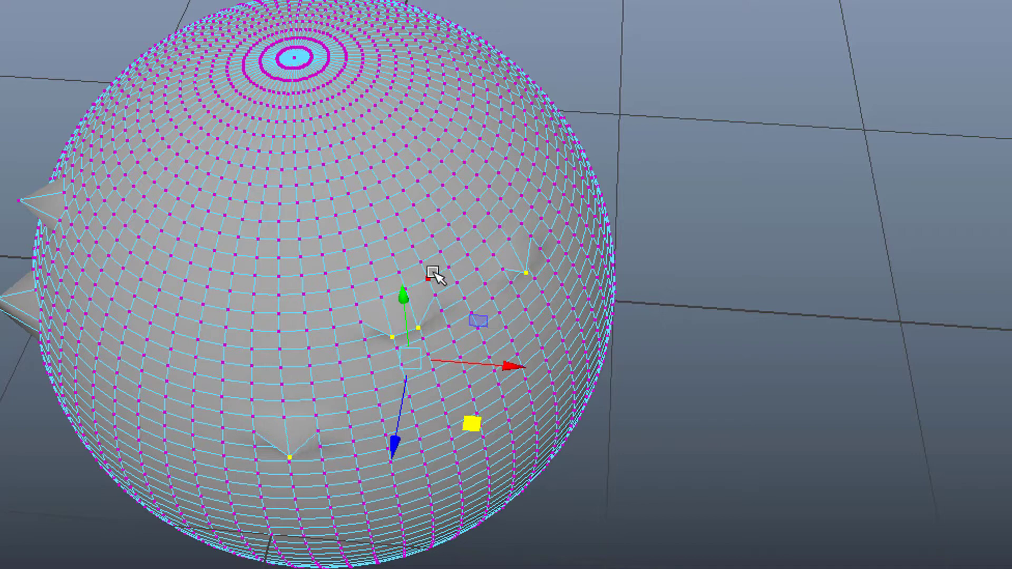
key("ctrl+z")
key("ctrl+z")
key("ctrl+z")
key("ctrl+z")
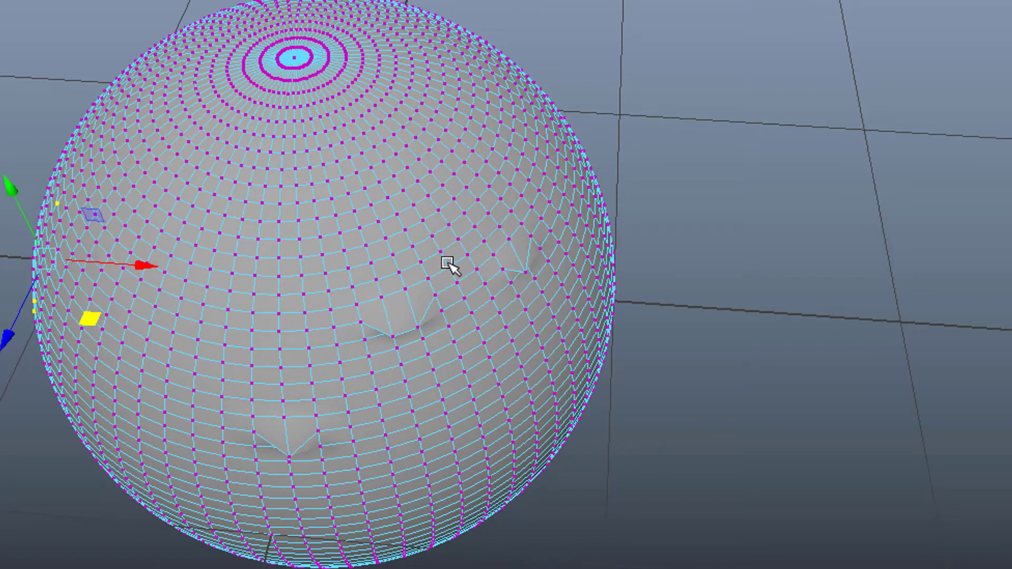
key("ctrl+z")
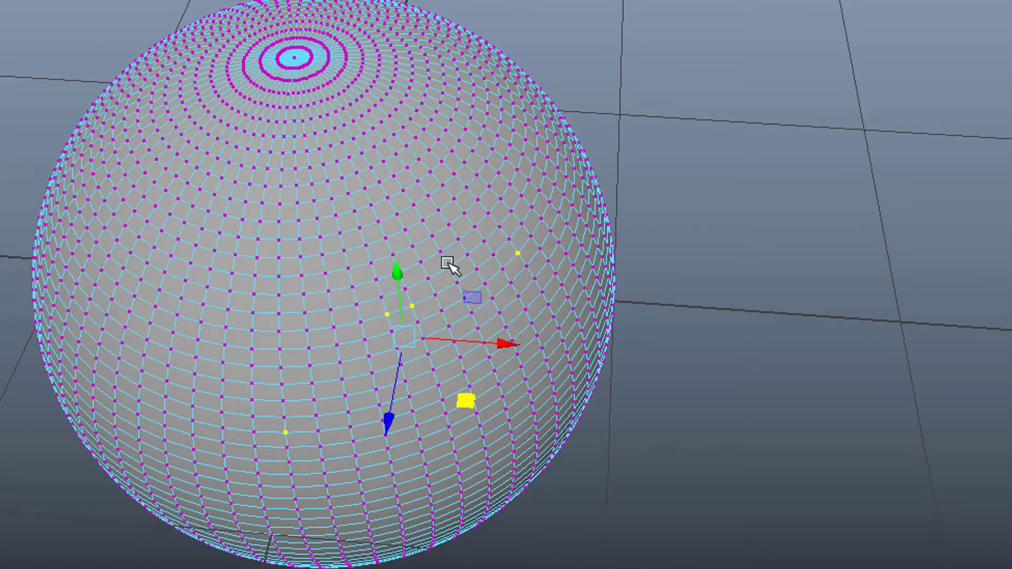
Apply a Lattice deformer to the four selected vertices of the sphere.
middle_click_drag(595, 394, 764, 382, "alt")
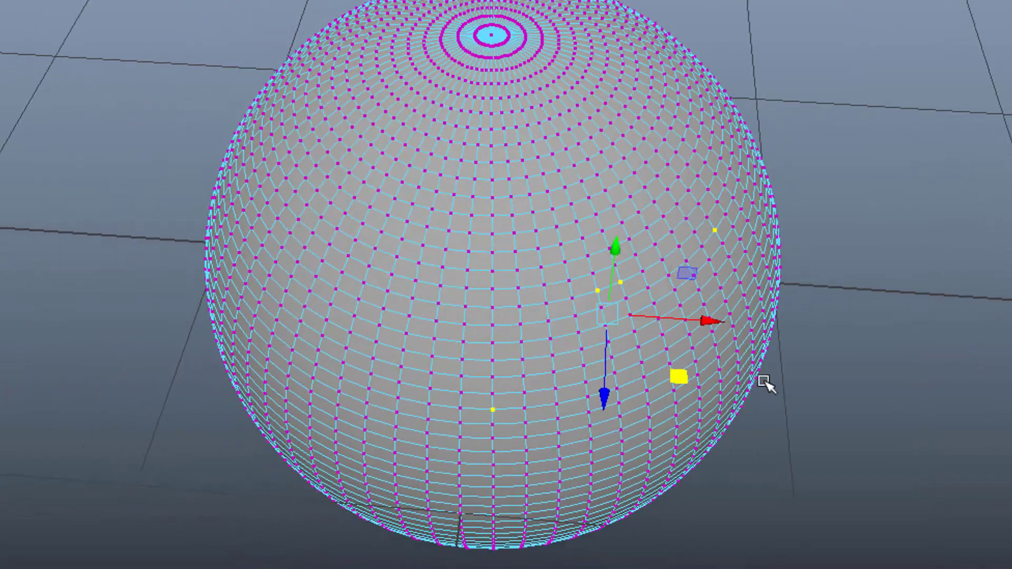
left_click_drag(764, 381, 726, 353, "alt")
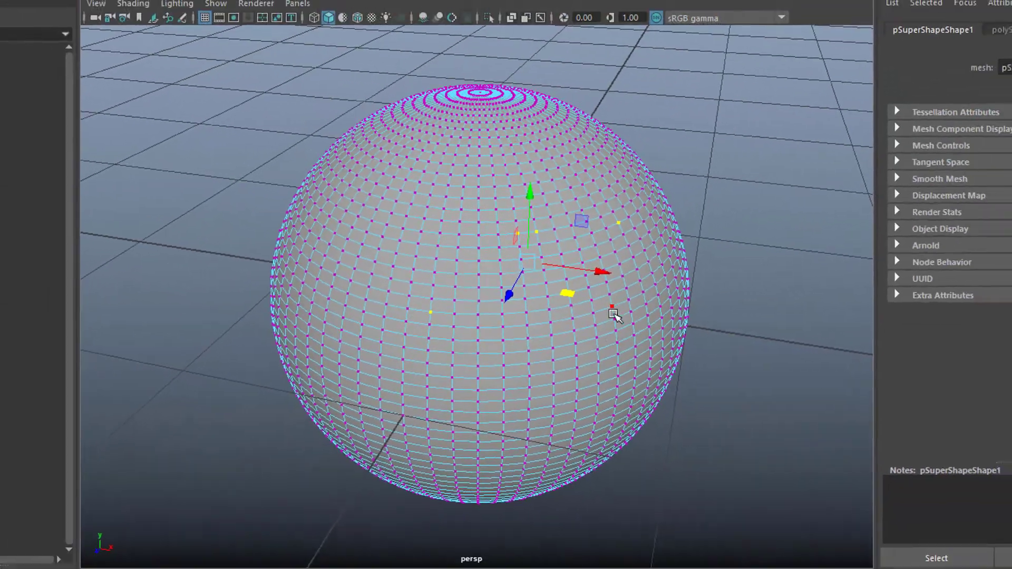
key("q")
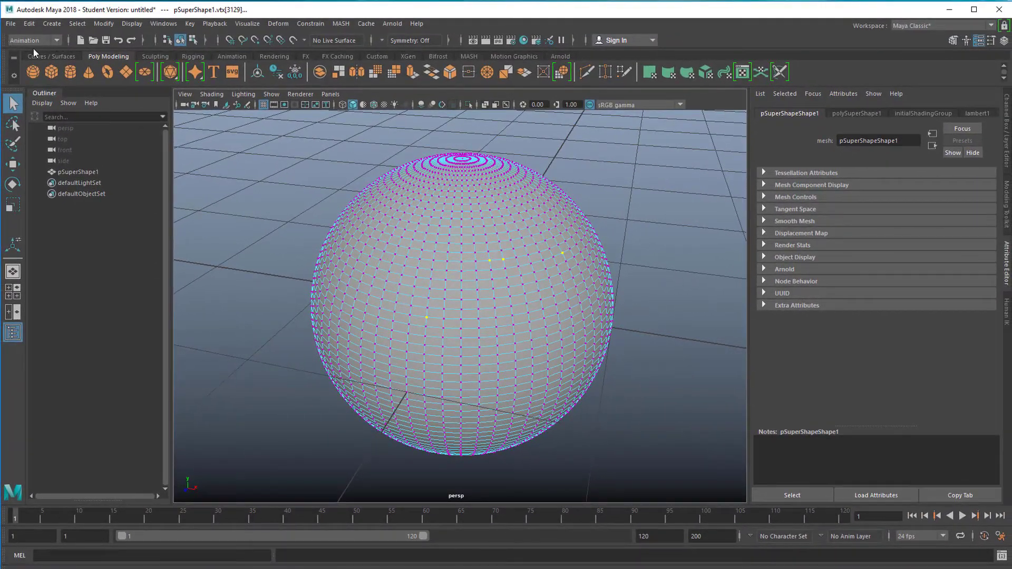
left_click(278, 23)
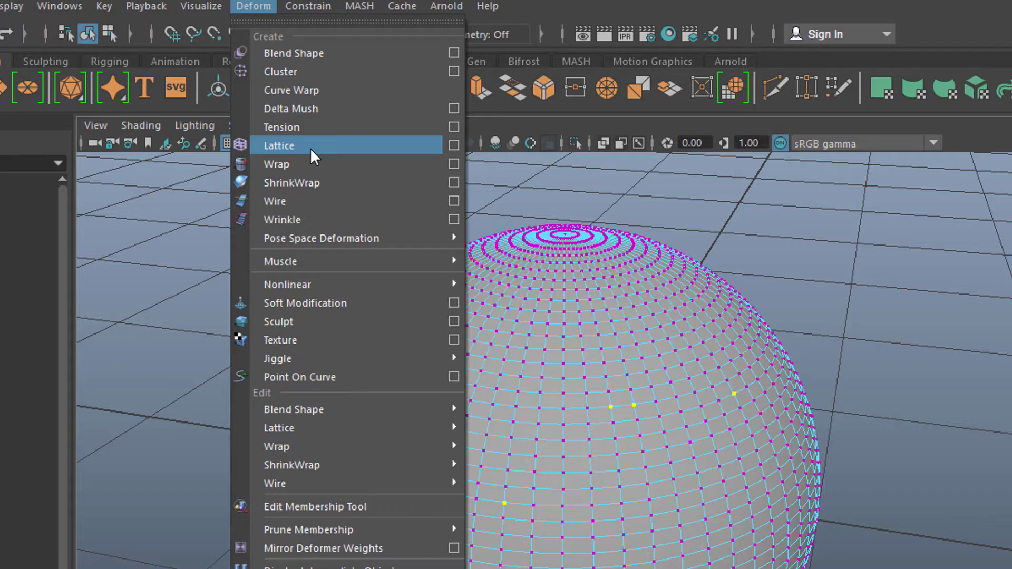
left_click(310, 147)
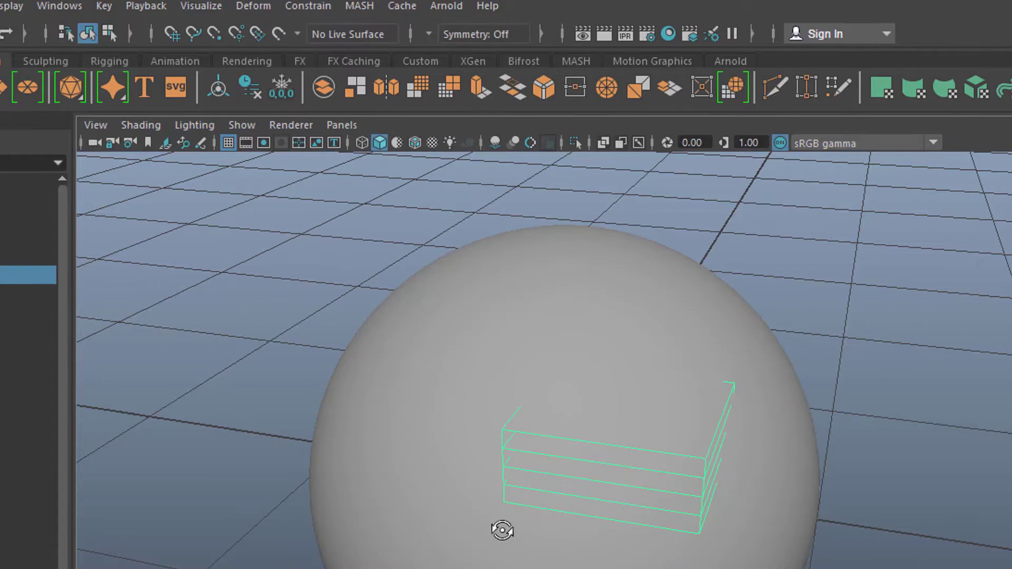
Try moving the whole lattice in the horizontal plane, and undo the move.
left_click_drag(501, 531, 576, 501, "alt")
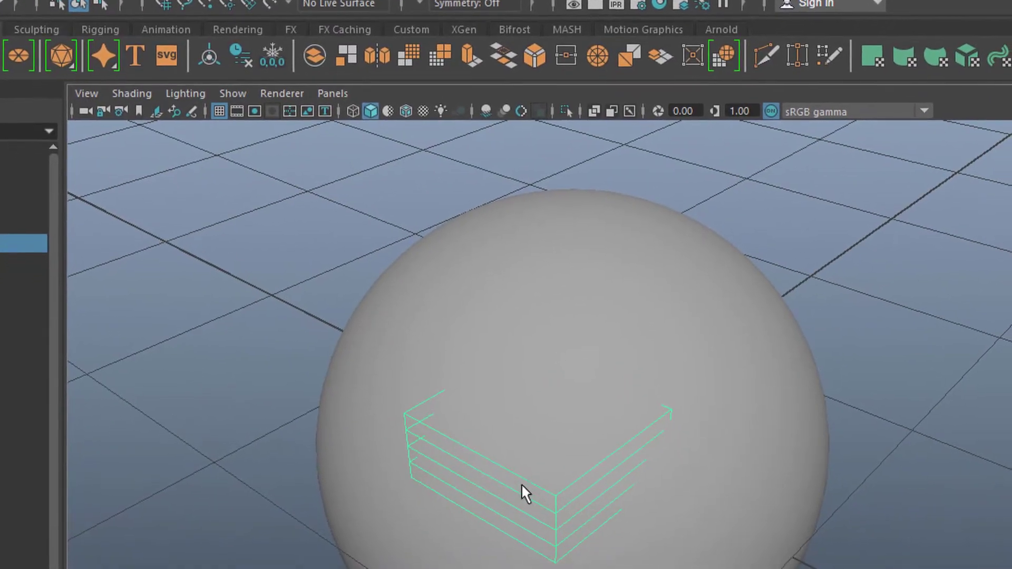
left_click_drag(480, 524, 588, 504, "alt")
left_click_drag(563, 418, 492, 372, "alt")
left_click(654, 363)
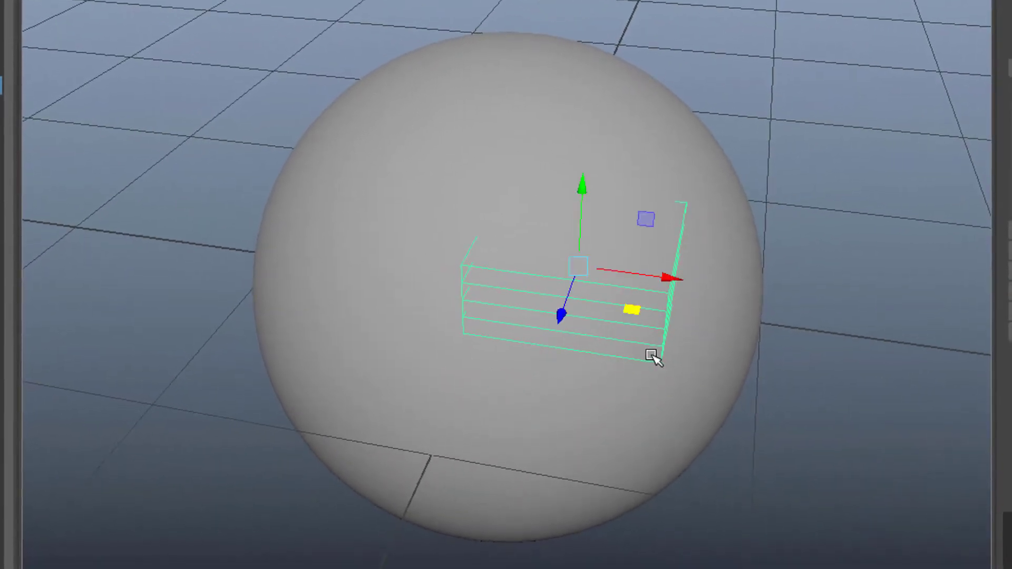
left_click_drag(635, 314, 656, 341)
key("ctrl+z")
scroll(527, 389, "up", 2)
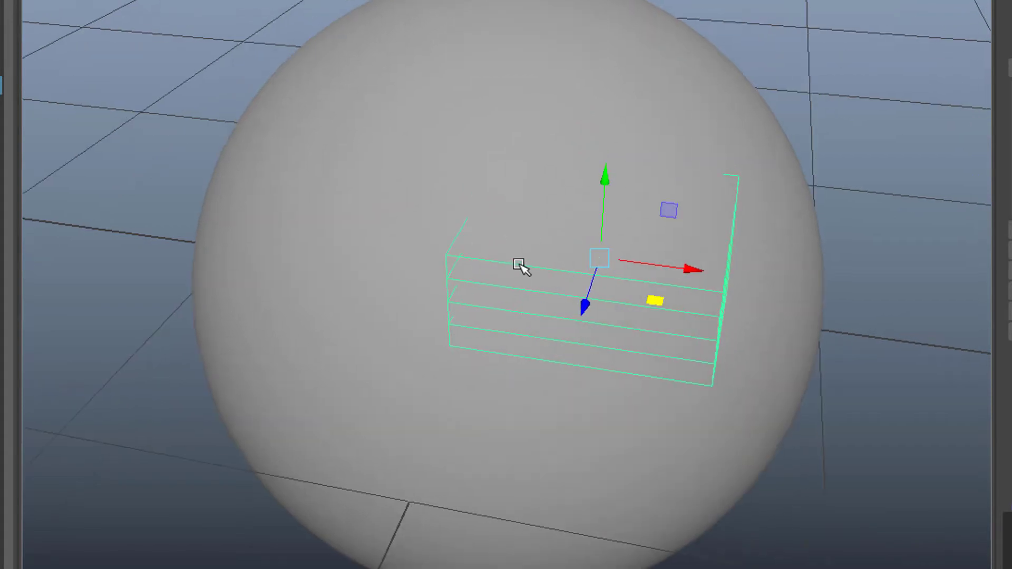
Switch the lattice to lattice-point editing, then raise its top front corner point and pull it forward along the Z axis.
right_click_drag(519, 266, 525, 210)
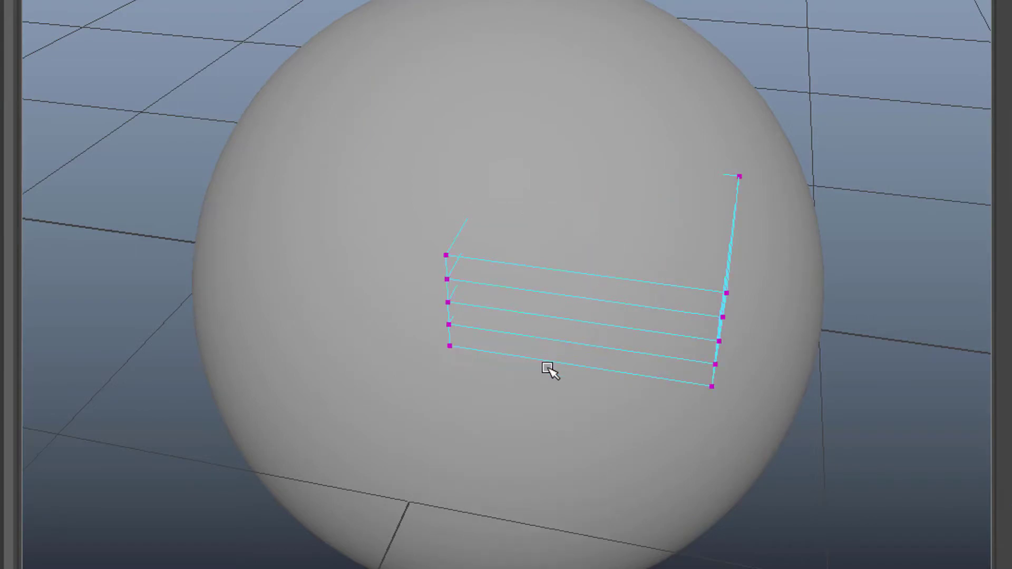
left_click_drag(549, 368, 568, 210, "alt")
left_click_drag(565, 124, 560, 48)
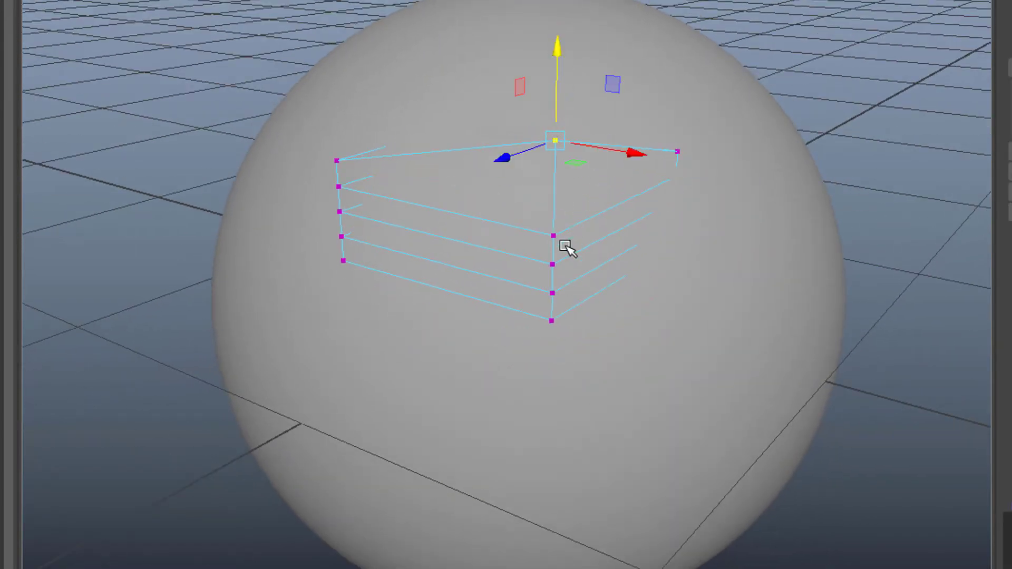
left_click_drag(566, 246, 450, 280, "alt")
left_click_drag(104, 221, 4, 221)
left_click_drag(377, 367, 532, 337, "alt")
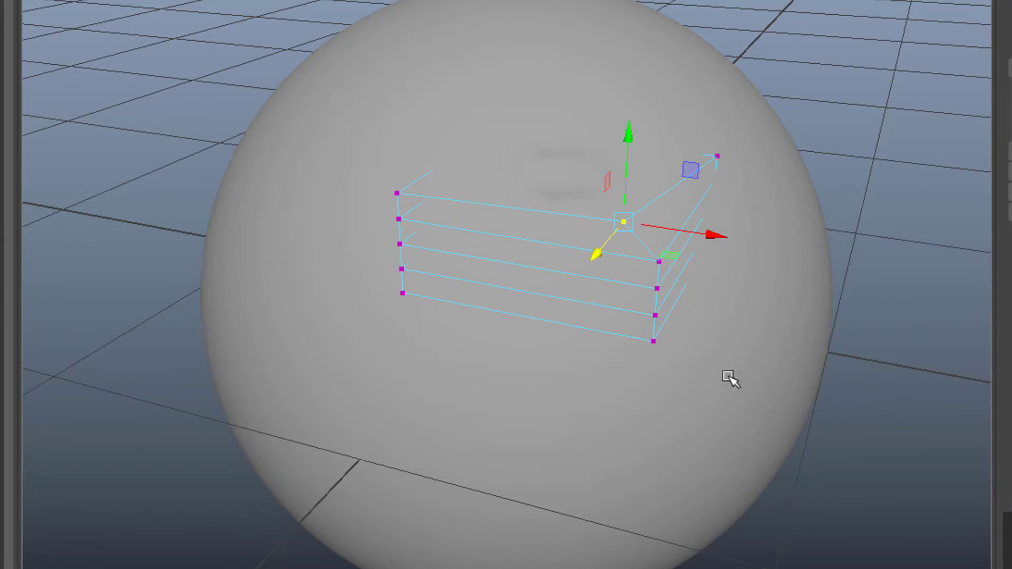
Pull one point of the lattice's opposite front column forward along Z, then pull that whole column of points forward.
left_click_drag(383, 216, 422, 237)
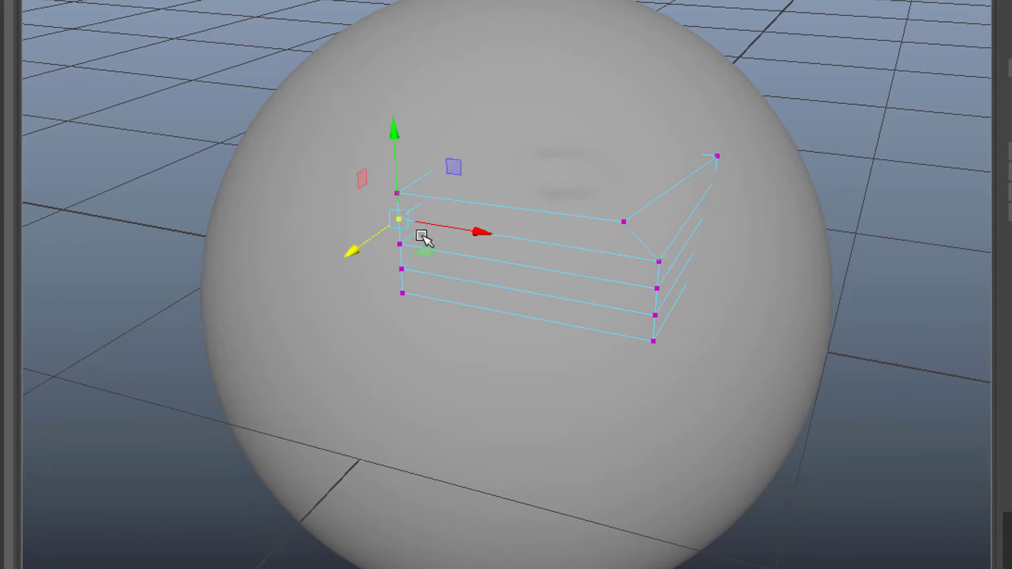
left_click_drag(356, 248, 477, 188)
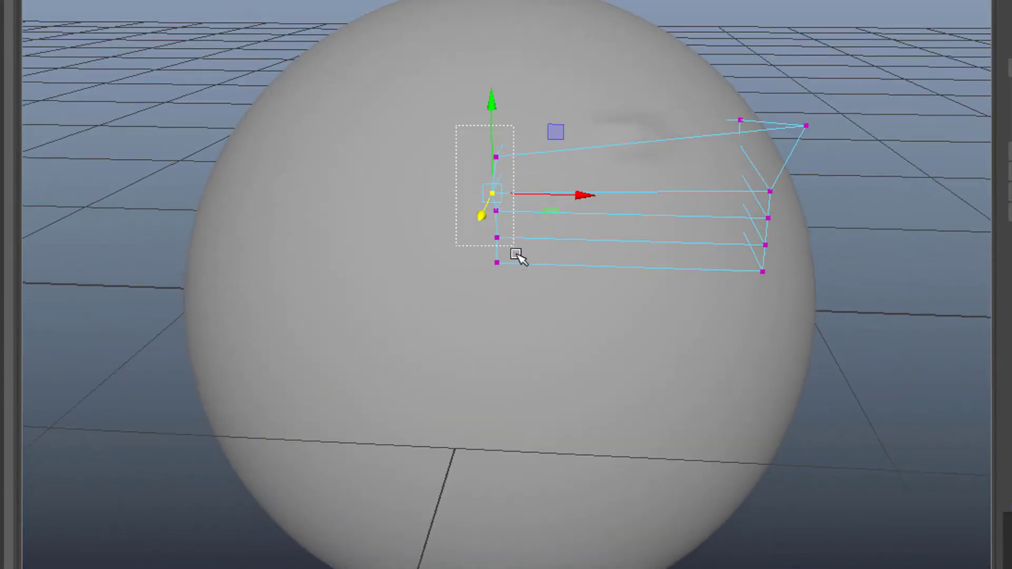
left_click_drag(518, 254, 520, 268)
left_click_drag(502, 317, 477, 288, "alt")
left_click_drag(398, 287, 526, 143)
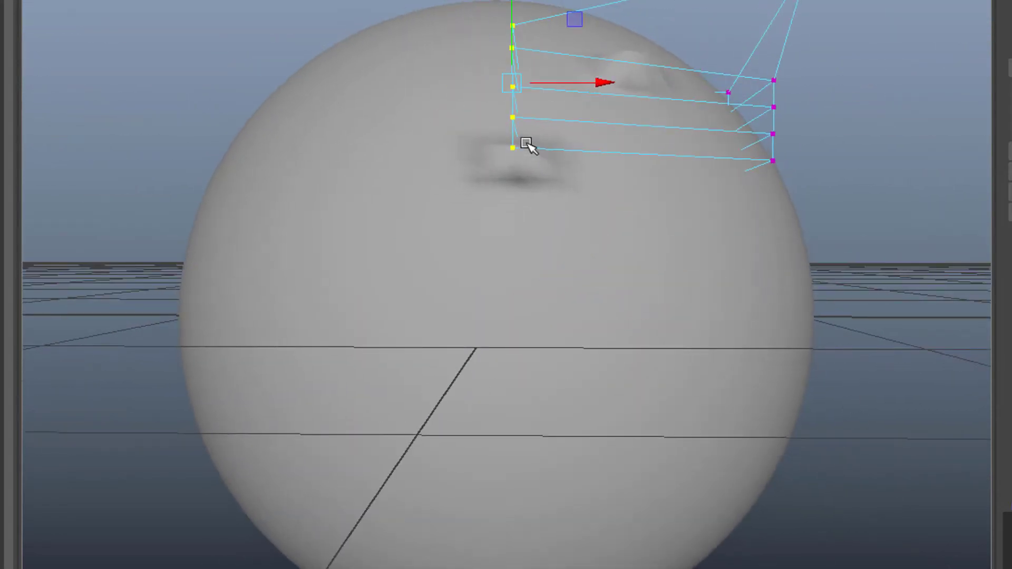
left_click_drag(543, 222, 503, 257, "alt")
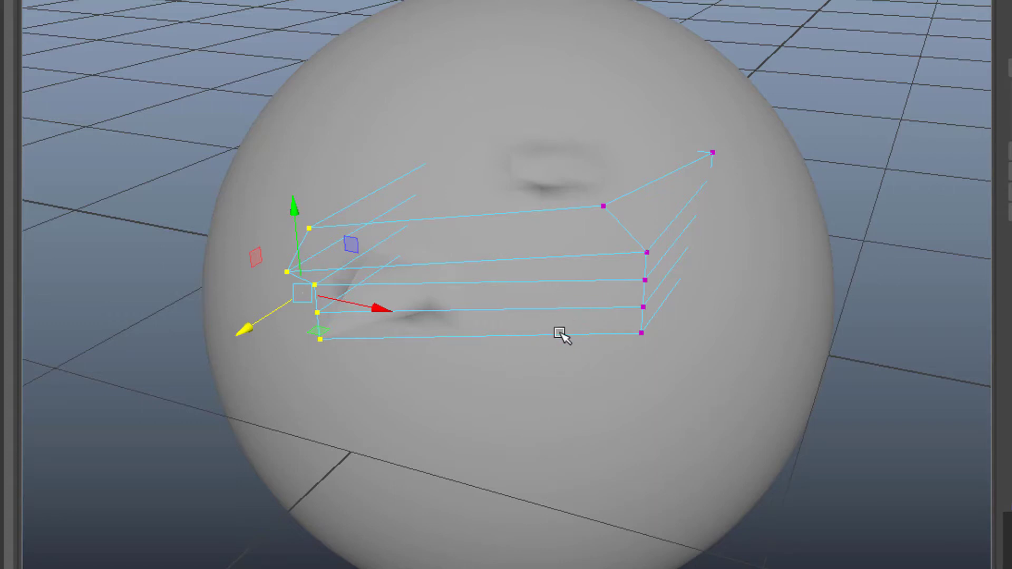
Undo all the lattice point moves and the point selection, back to the undeformed lattice selected as an object.
key("ctrl+z")
key("ctrl+z")
key("ctrl+z")
key("ctrl+z")
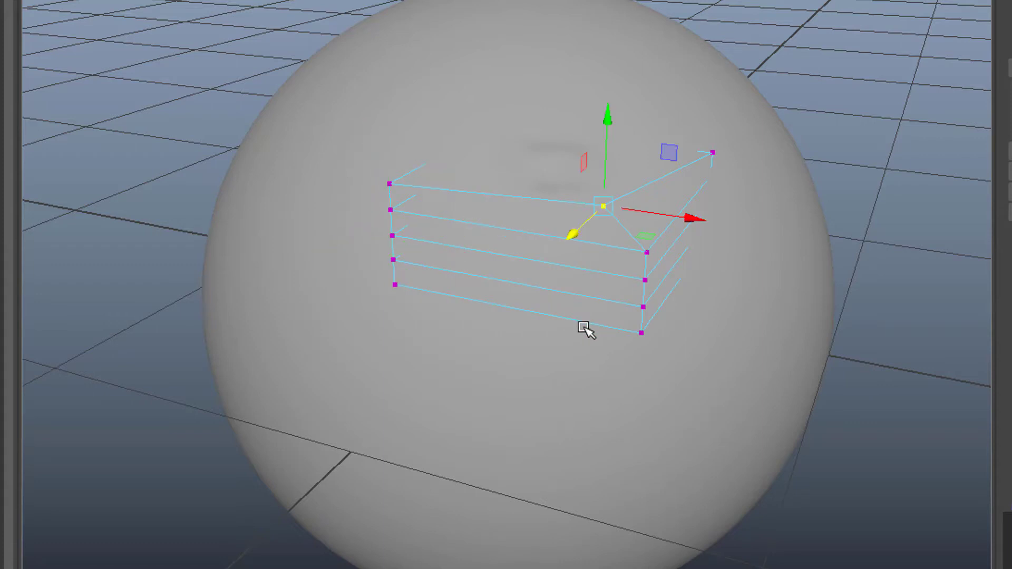
key("ctrl+z")
key("ctrl+z")
key("ctrl+z")
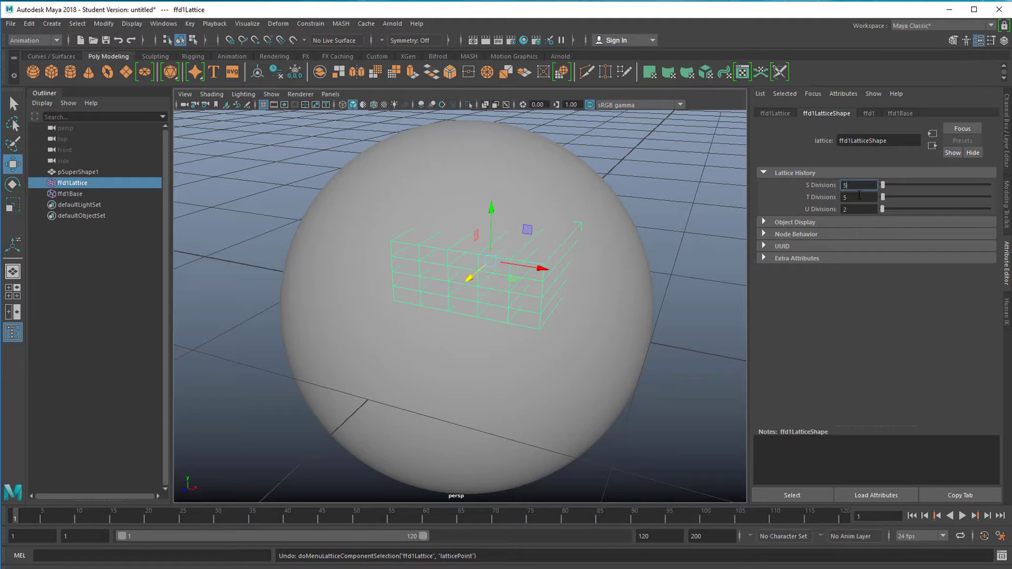
Set the lattice's S Divisions to 5 and T Divisions to 2.
key("Tab")
left_click_drag(689, 162, 644, 275, "alt")
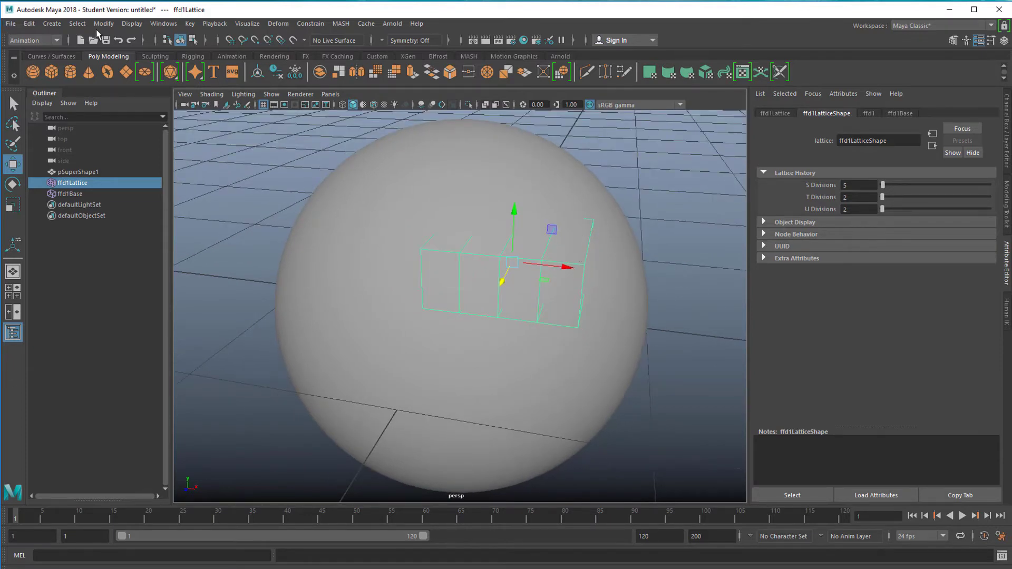
Create a new scene without saving the sphere and its lattice.
left_click(10, 23)
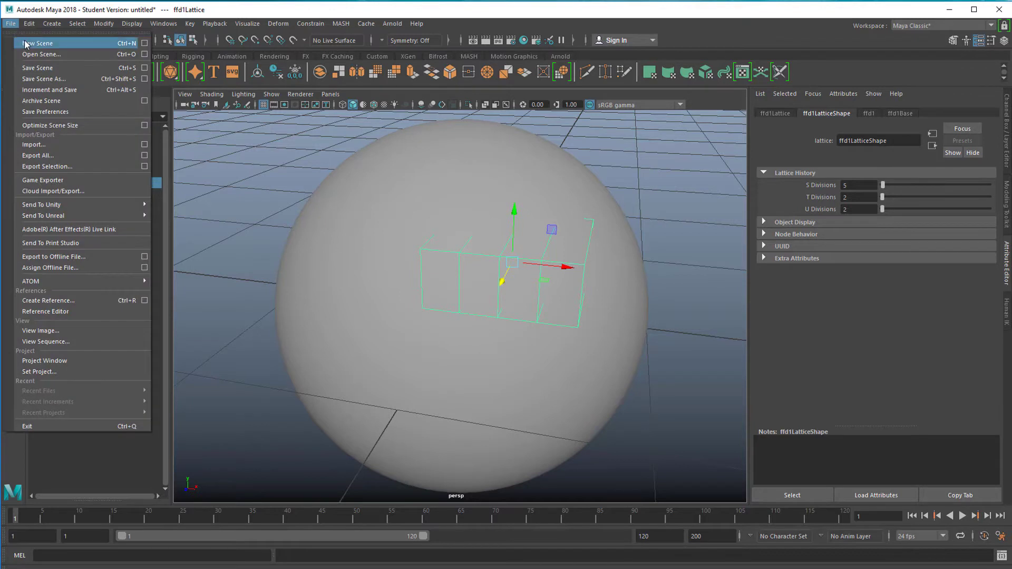
left_click(21, 33)
left_click(436, 295)
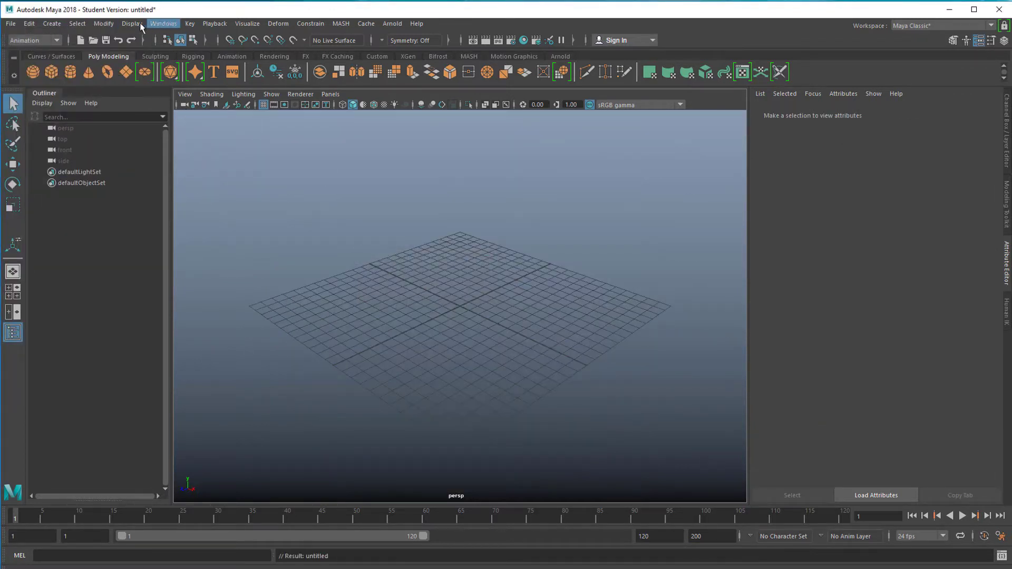
Import BasicHead.ma from the Content Browser's Bipeds sculpting base meshes into the scene, then close the browser.
left_click(159, 24)
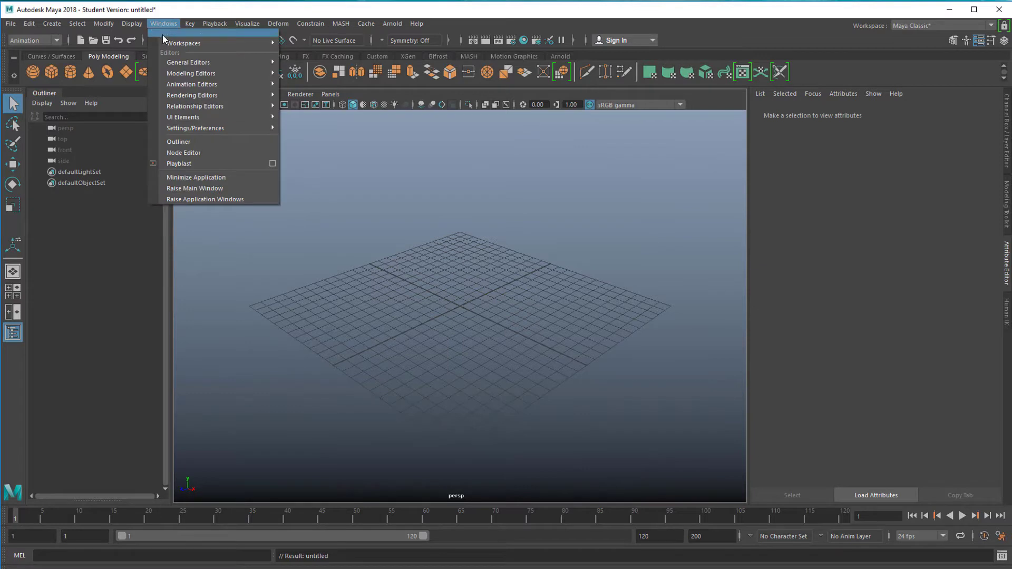
mouse_move(206, 65)
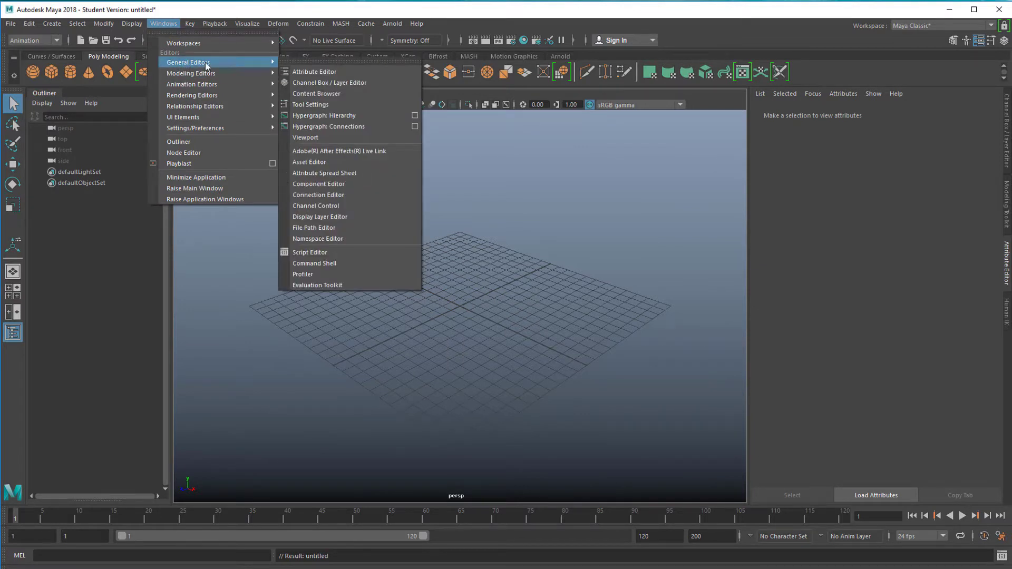
left_click(339, 92)
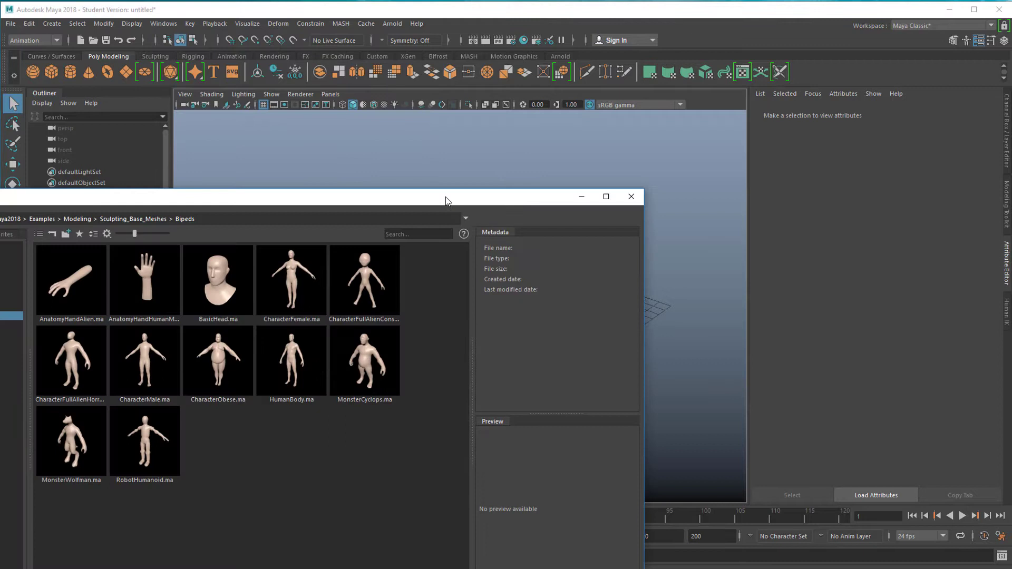
left_click_drag(445, 197, 886, 156)
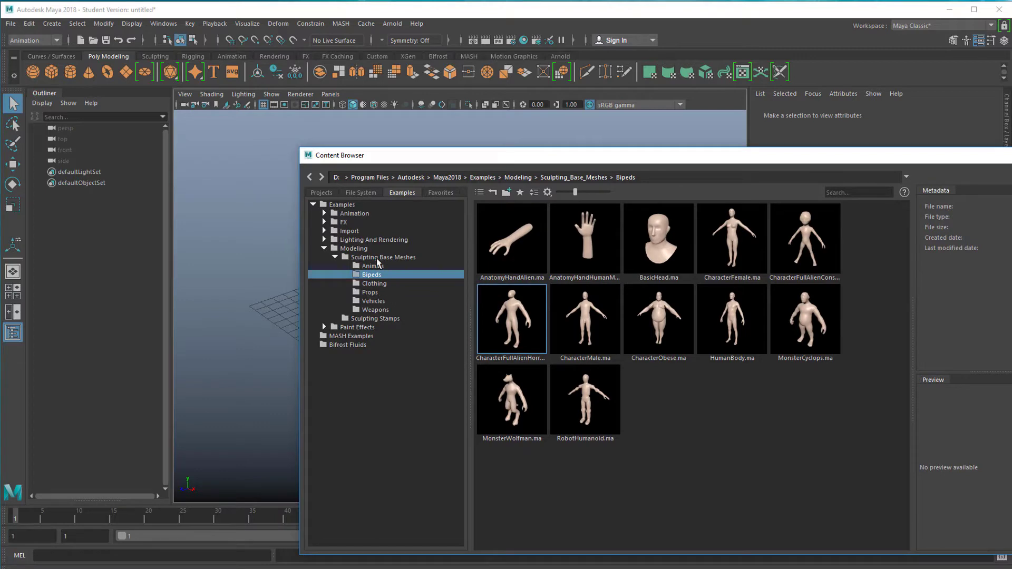
left_click_drag(729, 159, 876, 191)
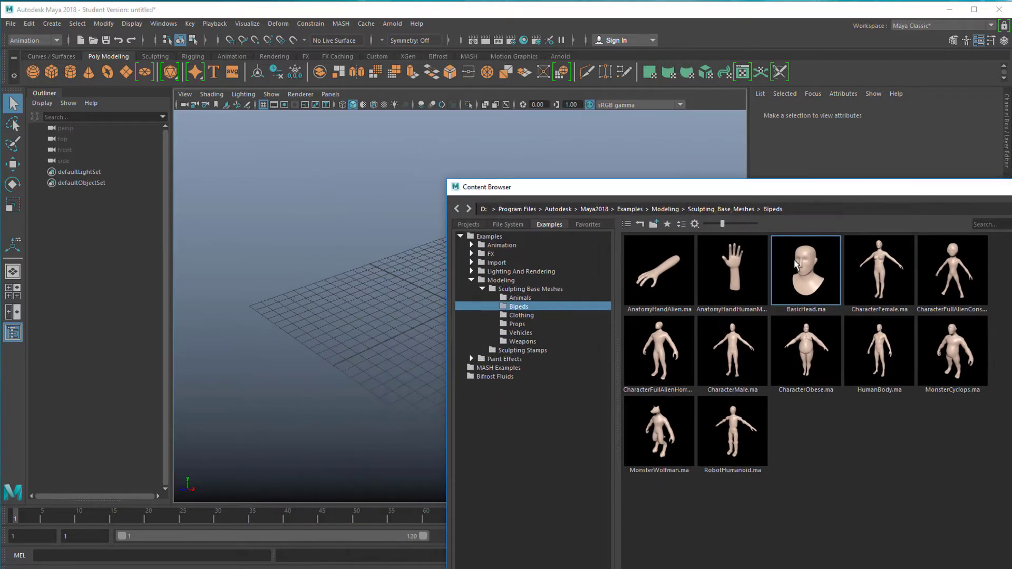
left_click_drag(807, 266, 396, 246)
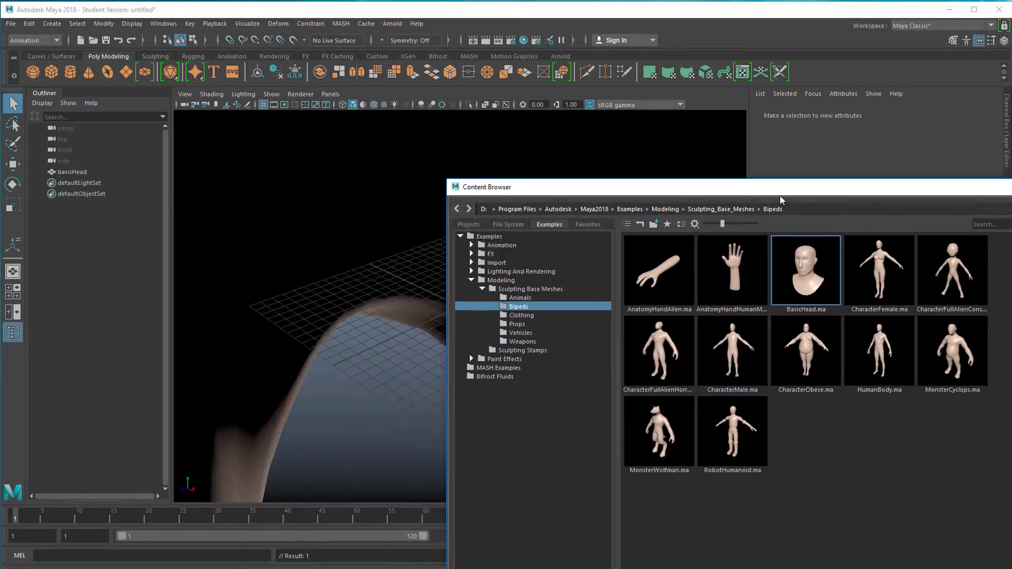
left_click_drag(780, 195, 434, 198)
left_click(874, 190)
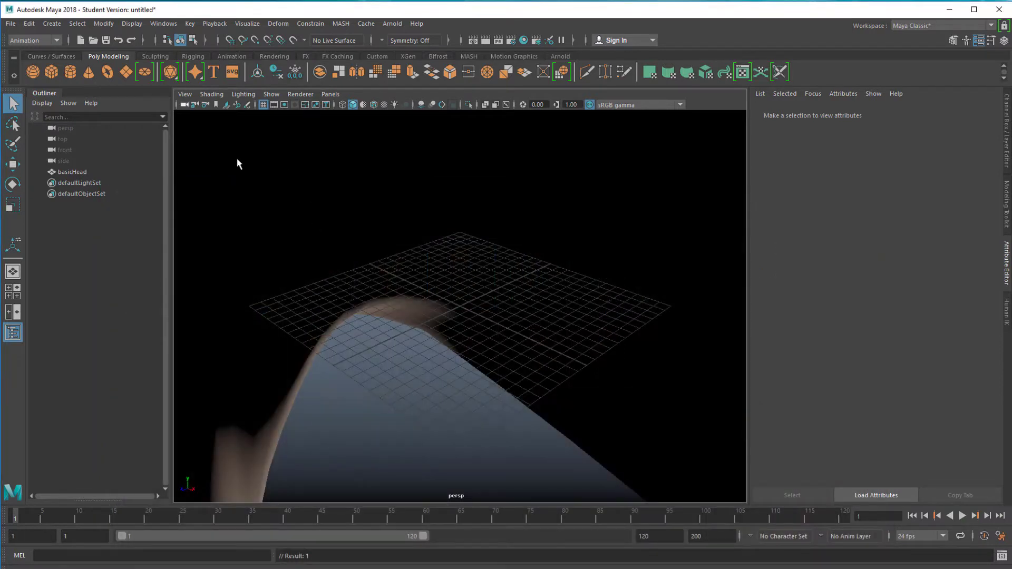
Scale the imported head down uniformly, undoing the first, overly small scaling before repeating it.
left_click(456, 289)
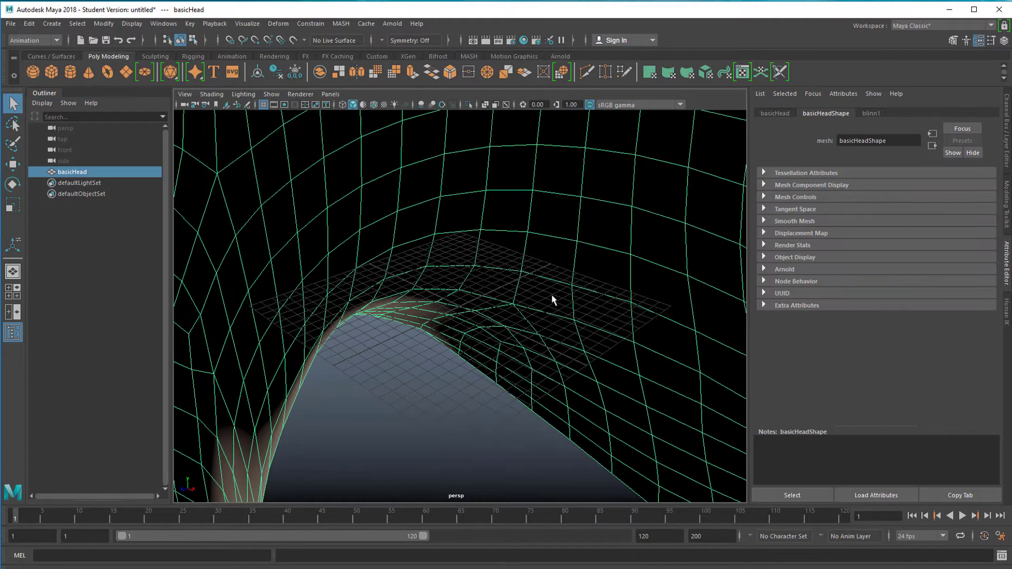
key("f")
key("r")
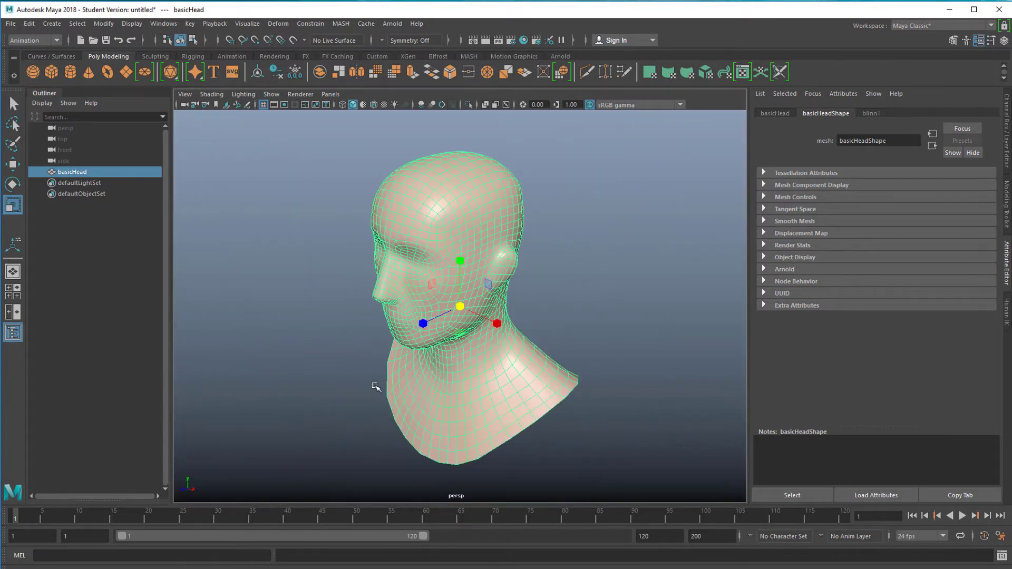
left_click_drag(461, 305, 331, 358)
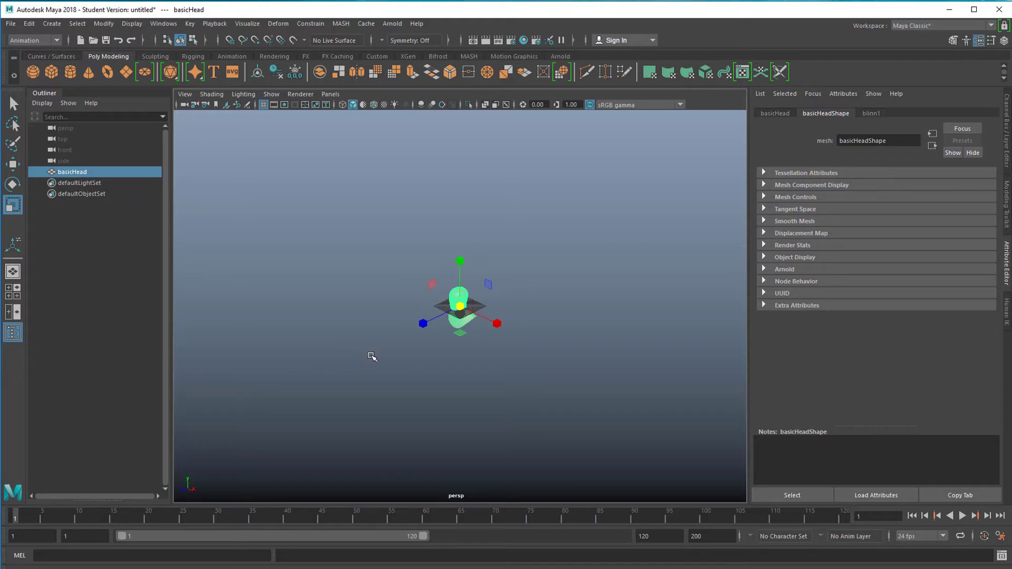
key("ctrl+z")
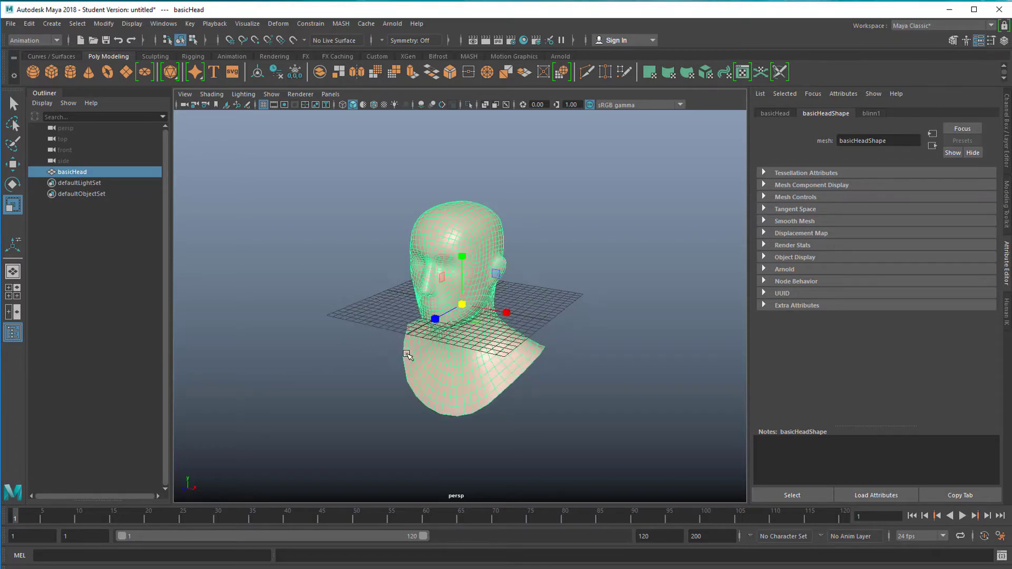
left_click_drag(462, 305, 372, 344)
Move the scaled head up along the Y axis so it sits above the grid.
key("w")
left_click_drag(462, 253, 469, 220)
right_click_drag(514, 314, 474, 312, "alt")
middle_click_drag(431, 316, 409, 394, "alt")
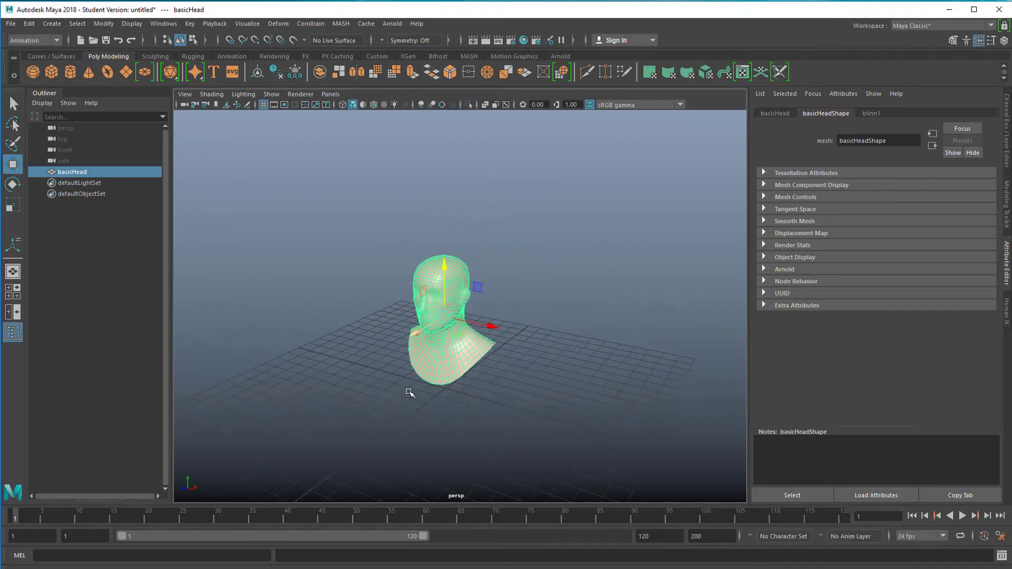
right_click_drag(409, 393, 531, 374, "alt")
left_click_drag(531, 374, 594, 363, "alt")
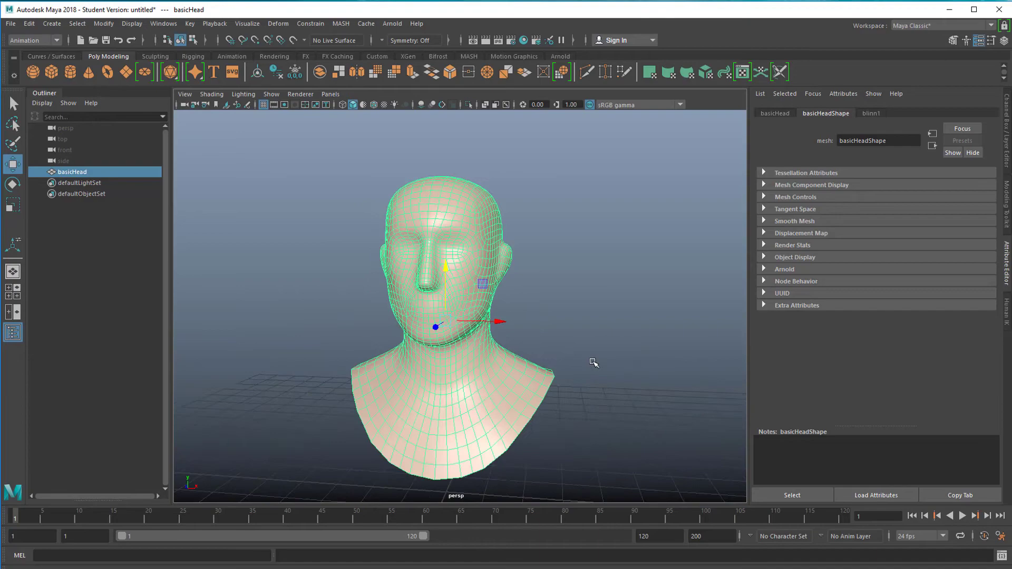
left_click_drag(451, 352, 493, 383, "alt")
Select the faces covering both eye areas of the head in face mode, working in the front view.
key("space")
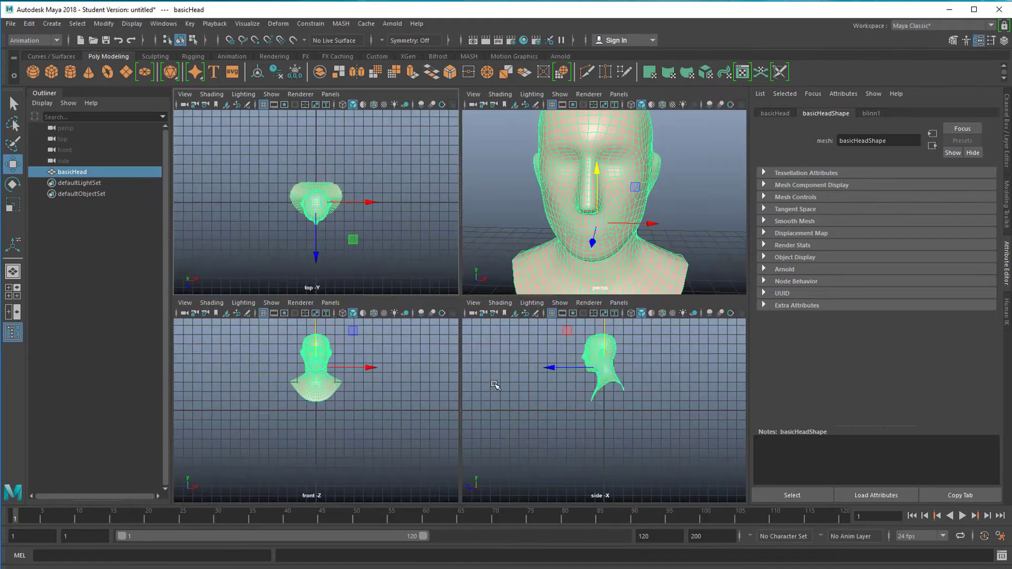
key("space")
key("space")
key("space")
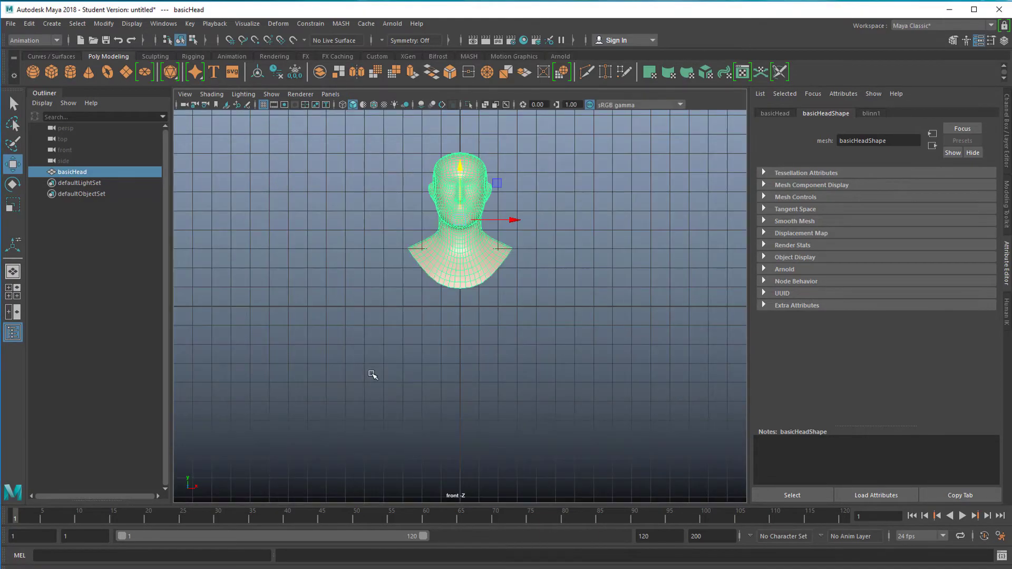
scroll(550, 306, "up", 5)
middle_click_drag(563, 226, 574, 382, "alt")
middle_click_drag(577, 284, 577, 428, "alt")
right_click_drag(433, 244, 432, 272)
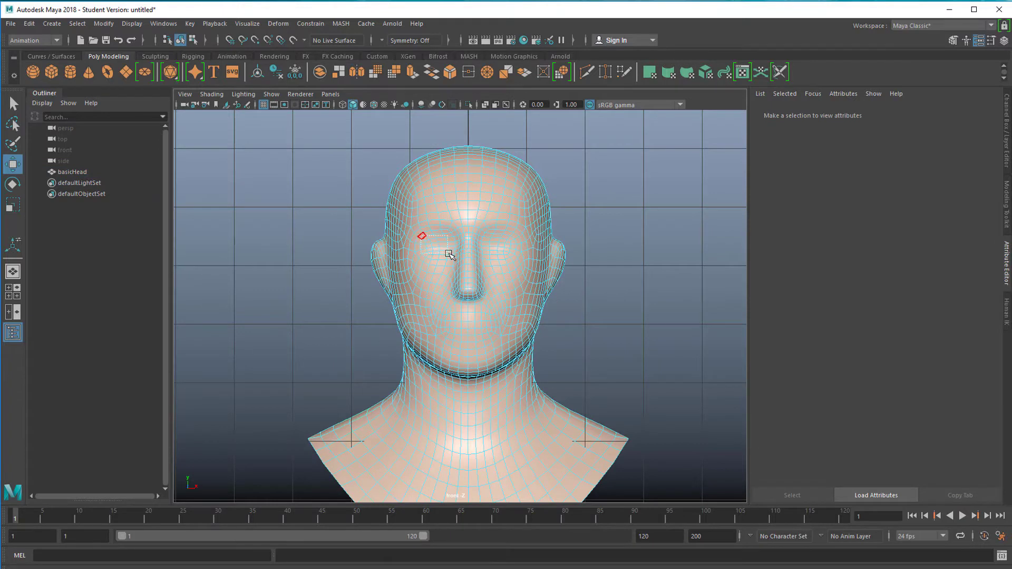
left_click_drag(449, 255, 450, 255)
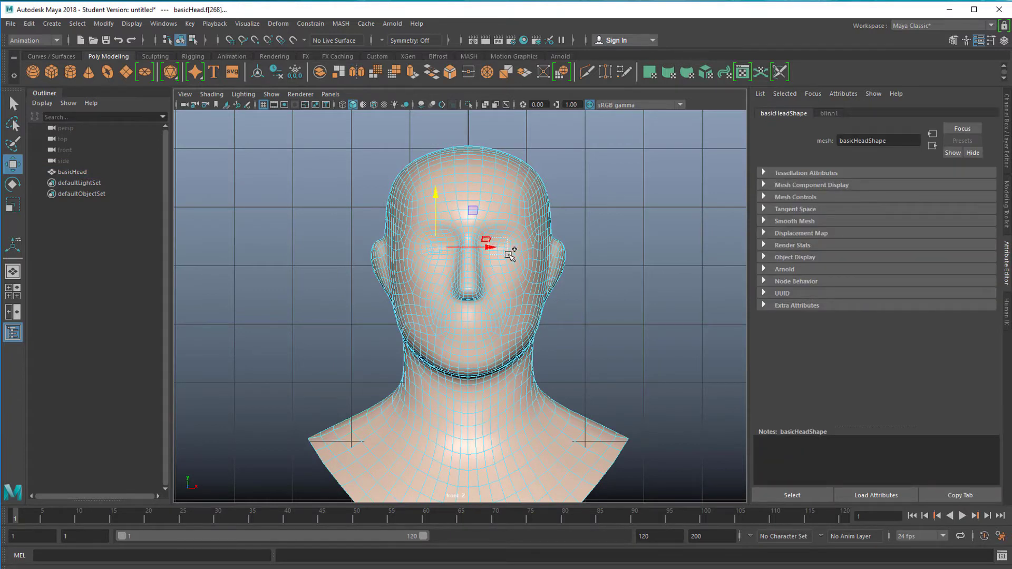
middle_click_drag(510, 255, 517, 271)
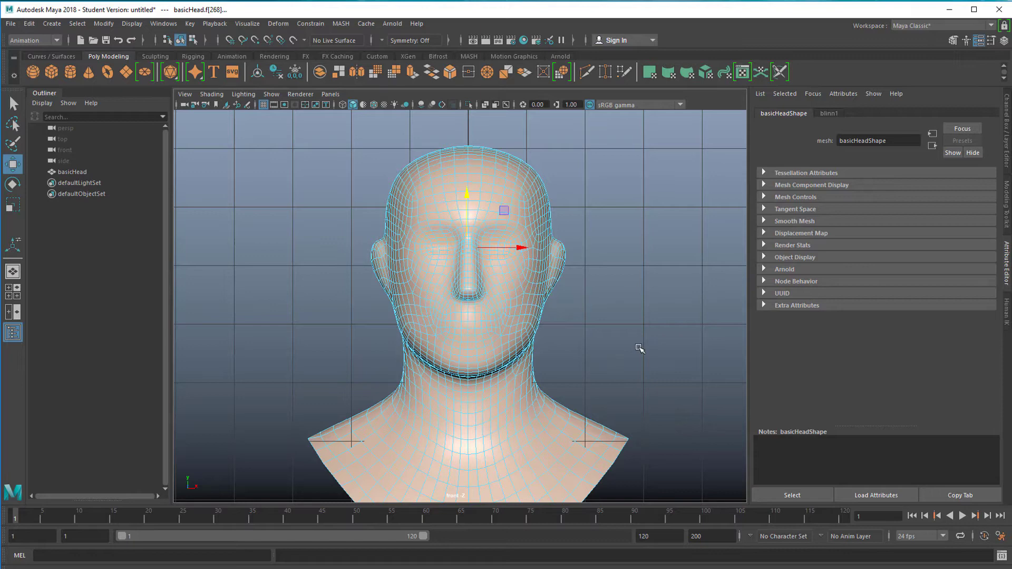
Deselect the faces at the back of the head in the side view, then delete the selected eye faces.
key("space")
key("space")
right_click_drag(358, 316, 504, 307, "alt")
middle_click_drag(548, 219, 485, 200, "alt")
left_click_drag(497, 249, 593, 329, "ctrl")
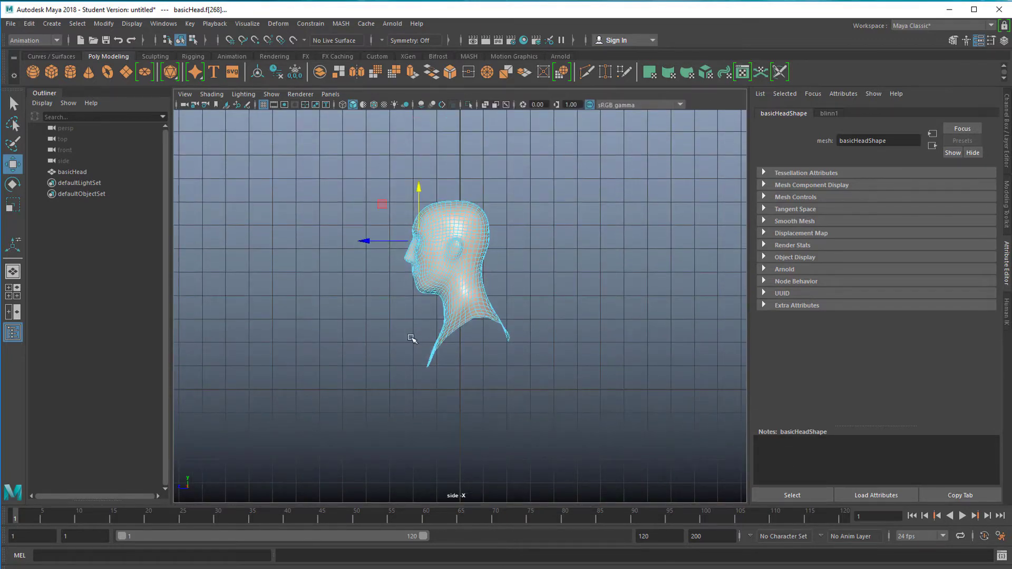
key("space")
key("space")
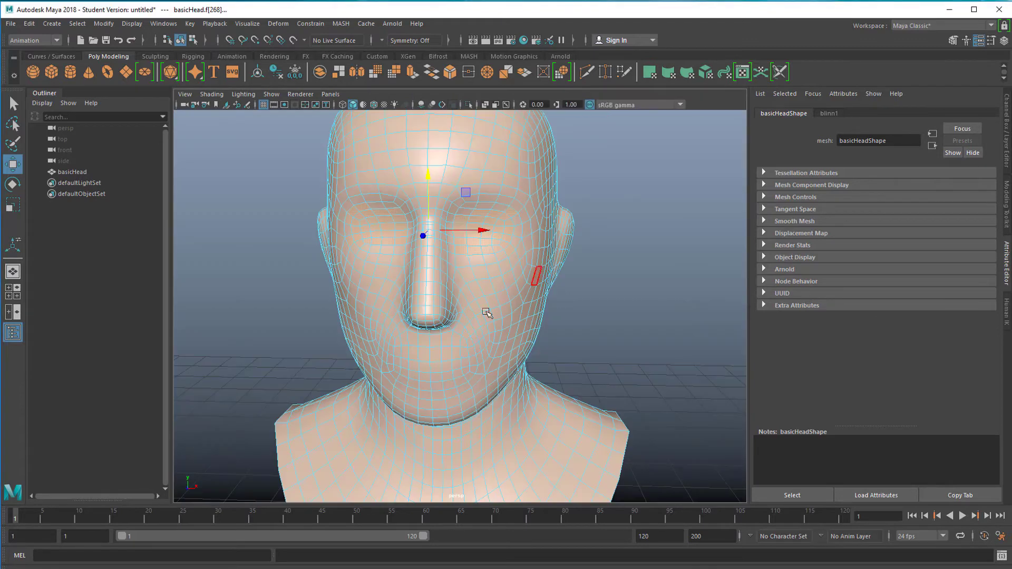
left_click_drag(486, 311, 469, 334, "alt")
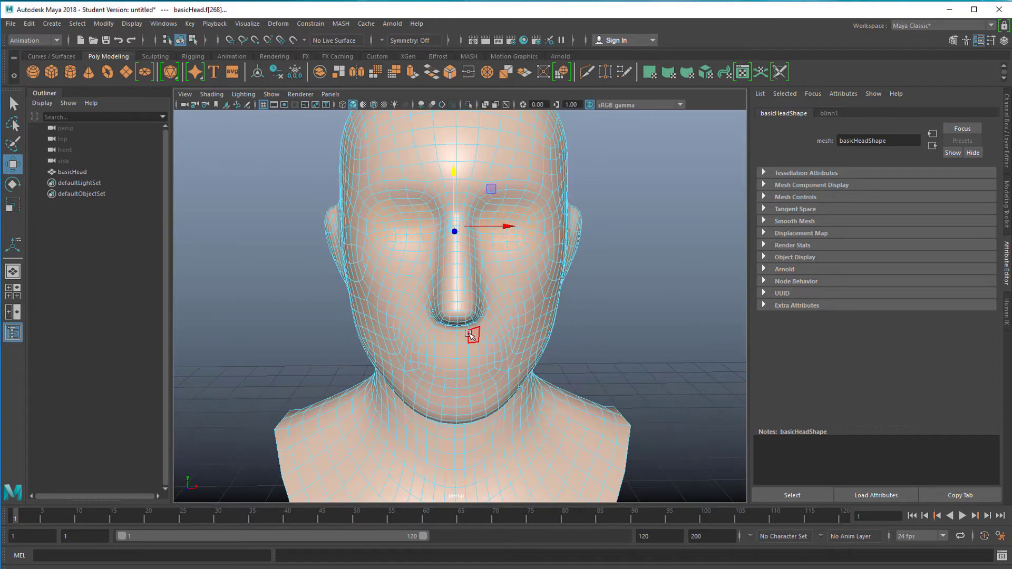
key("Delete")
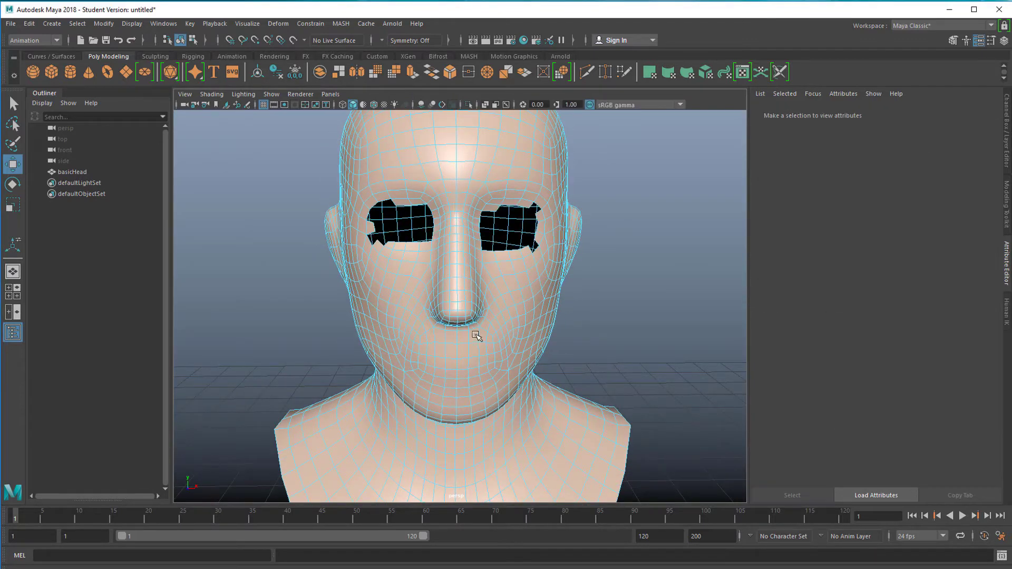
left_click_drag(345, 161, 213, 202, "alt")
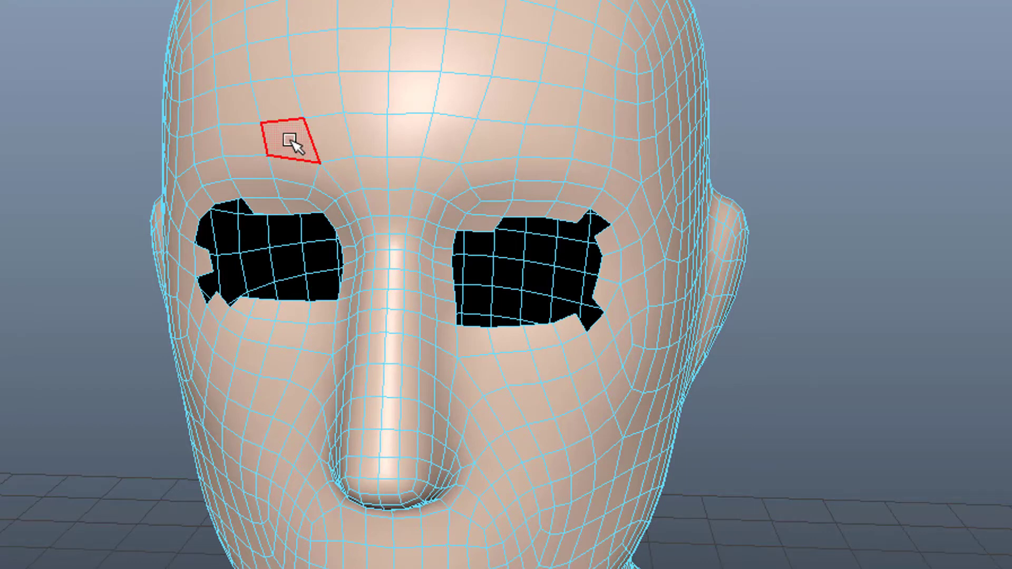
Select the rows of brow faces above both eye holes on the head.
left_click(293, 171)
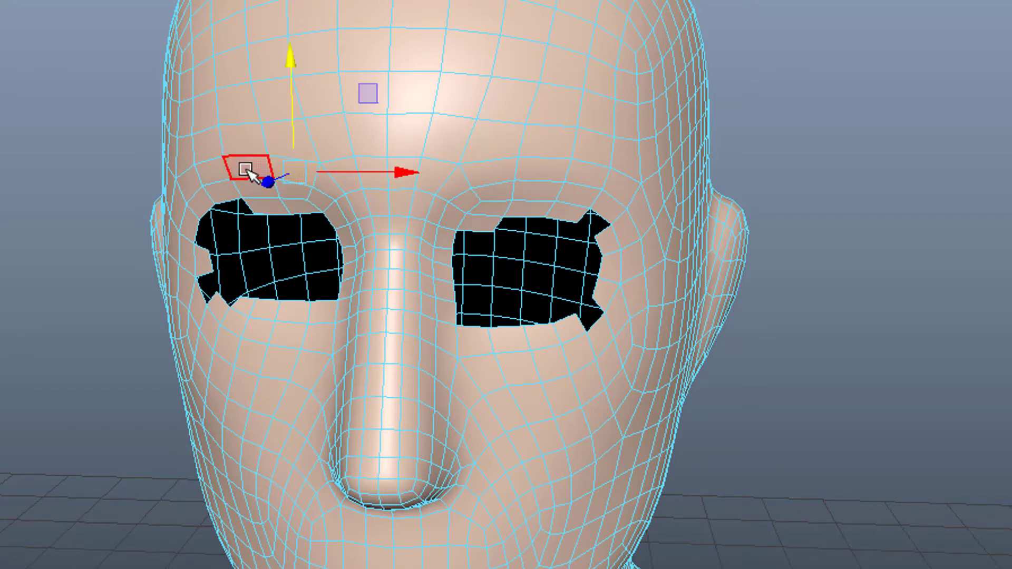
key("q")
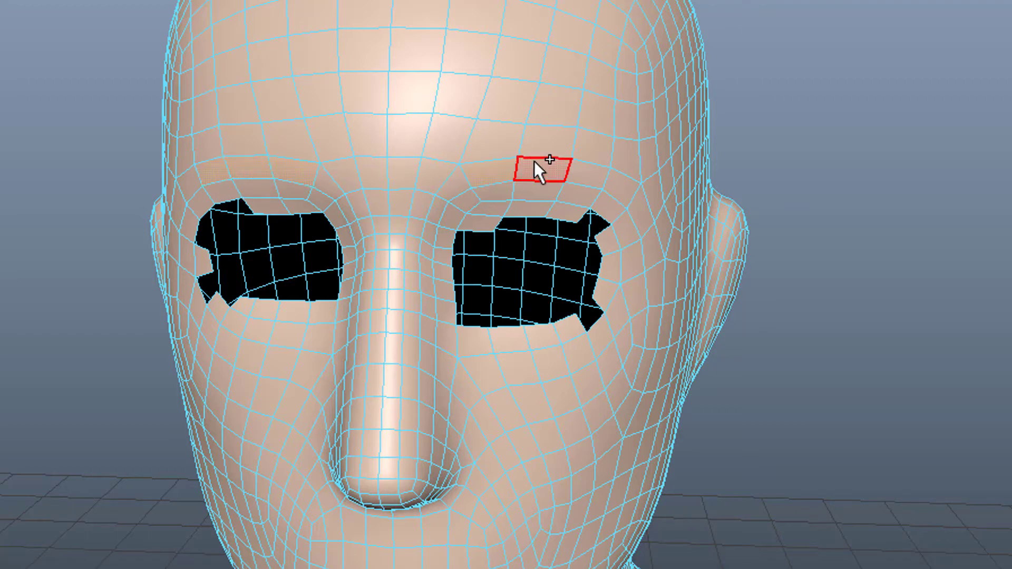
mouse_move(524, 324)
left_mouse_down("alt")
mouse_move(535, 327)
mouse_move(517, 332)
mouse_move(536, 311)
left_mouse_up("alt")
left_click_drag(475, 210, 394, 283, "alt")
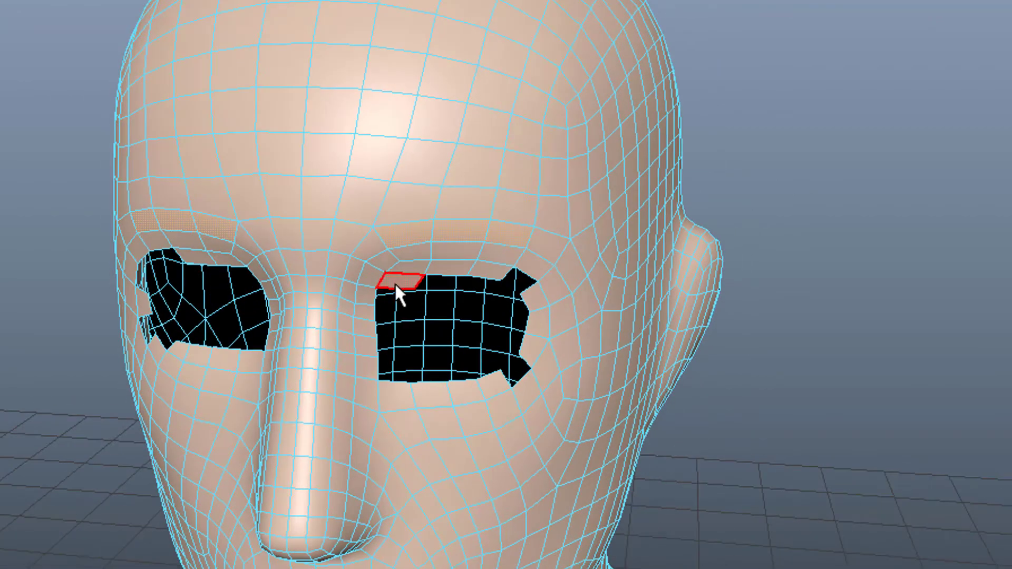
Try to shape the brow by moving and rotating the selected faces directly, and inspect the head from several angles.
key("w")
left_click_drag(283, 253, 285, 270)
mouse_move(301, 129)
left_mouse_down()
mouse_move(299, 113)
mouse_move(294, 127)
left_mouse_up()
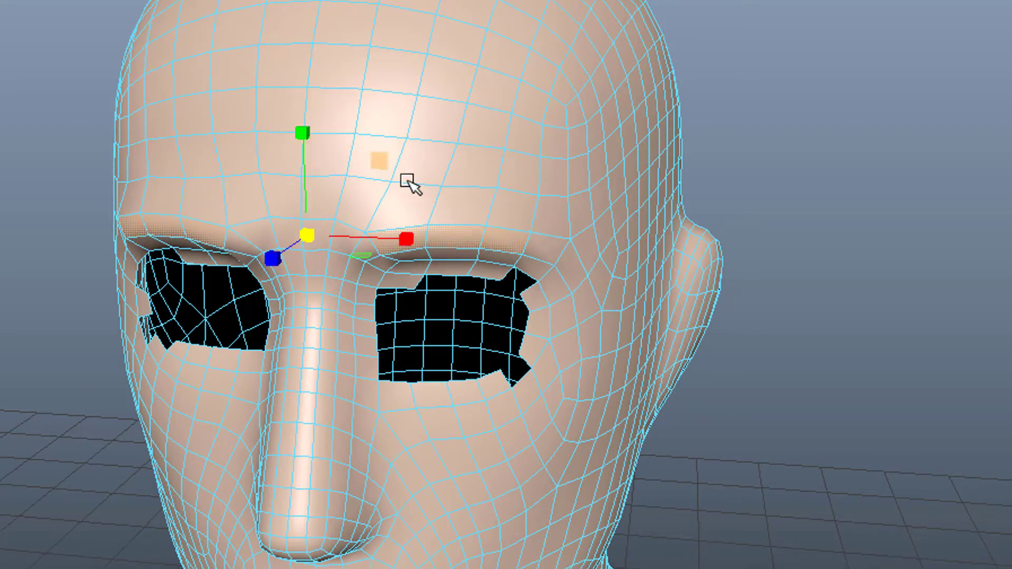
key("e")
left_click_drag(402, 218, 406, 192)
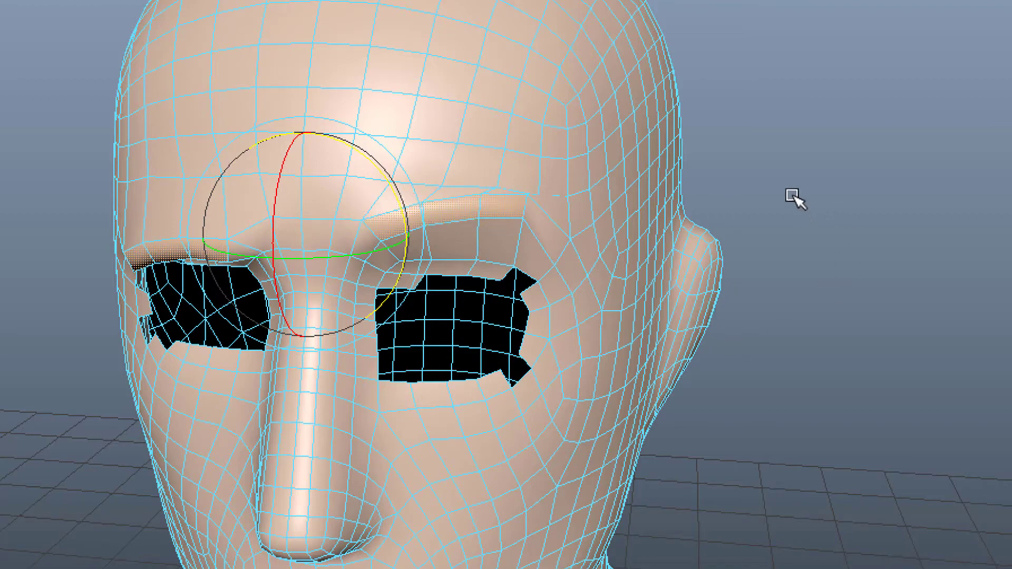
left_click_drag(796, 198, 400, 397, "alt")
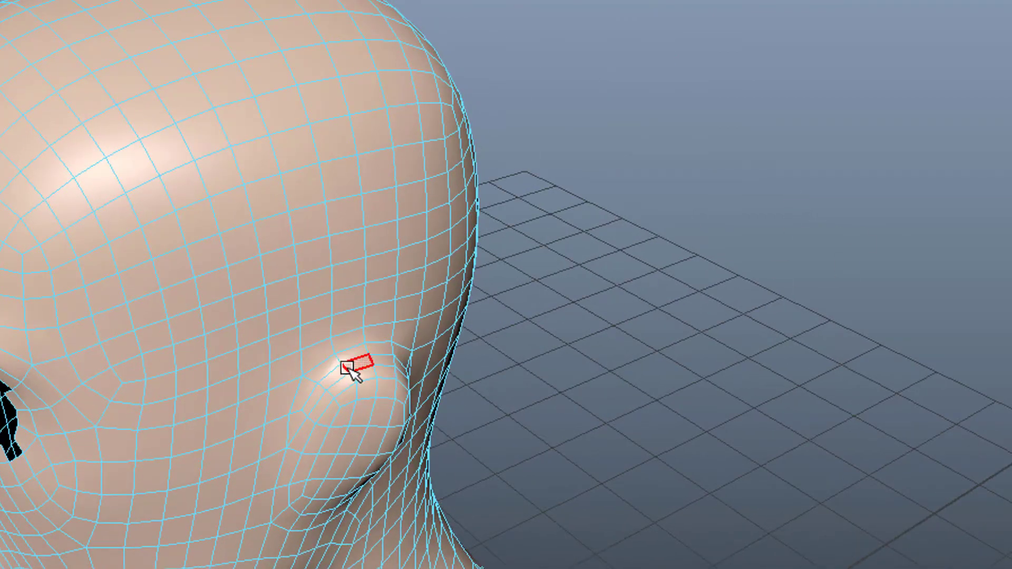
left_click_drag(642, 394, 479, 350, "alt")
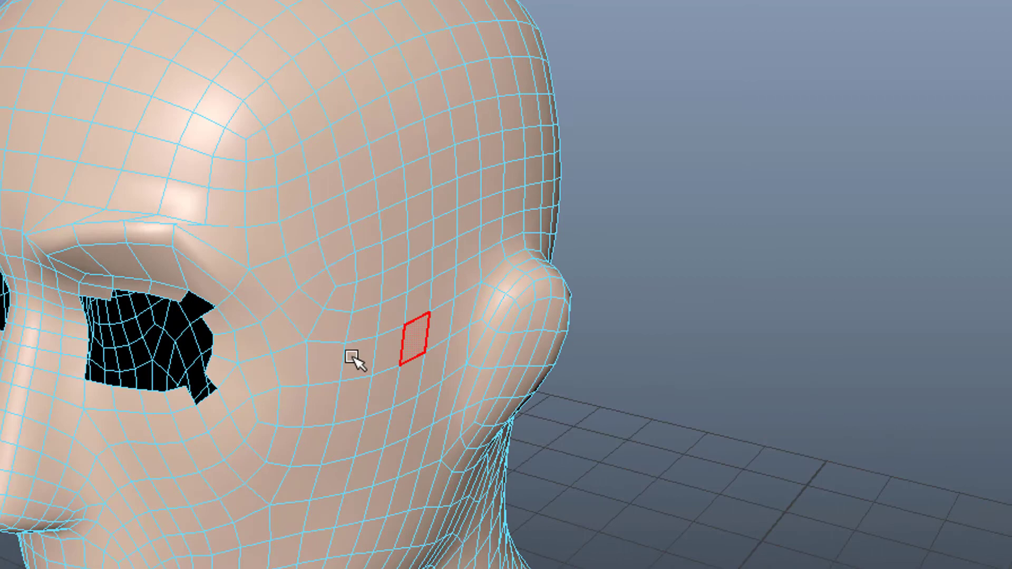
left_click_drag(353, 357, 414, 330, "alt")
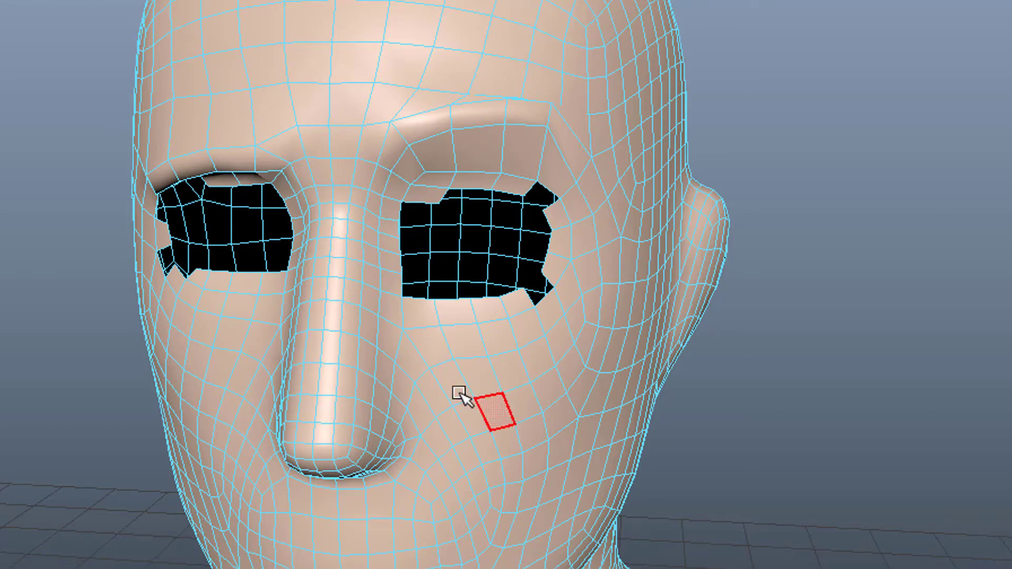
left_click_drag(299, 408, 320, 413, "alt")
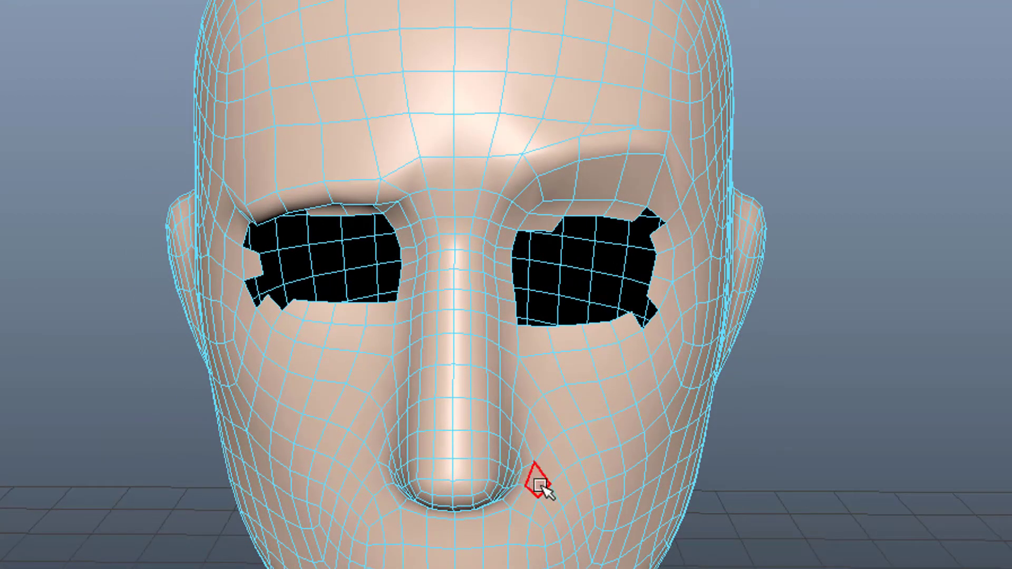
Undo the direct rotation and movement of the brow faces, going back to the undeformed head with those faces selected.
key("ctrl+z")
key("ctrl+z")
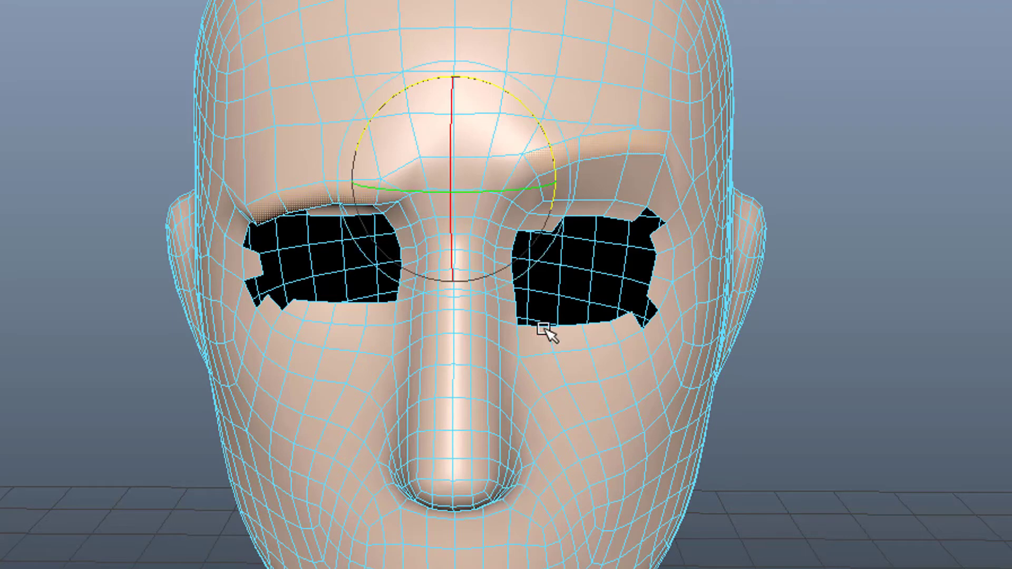
key("ctrl+z")
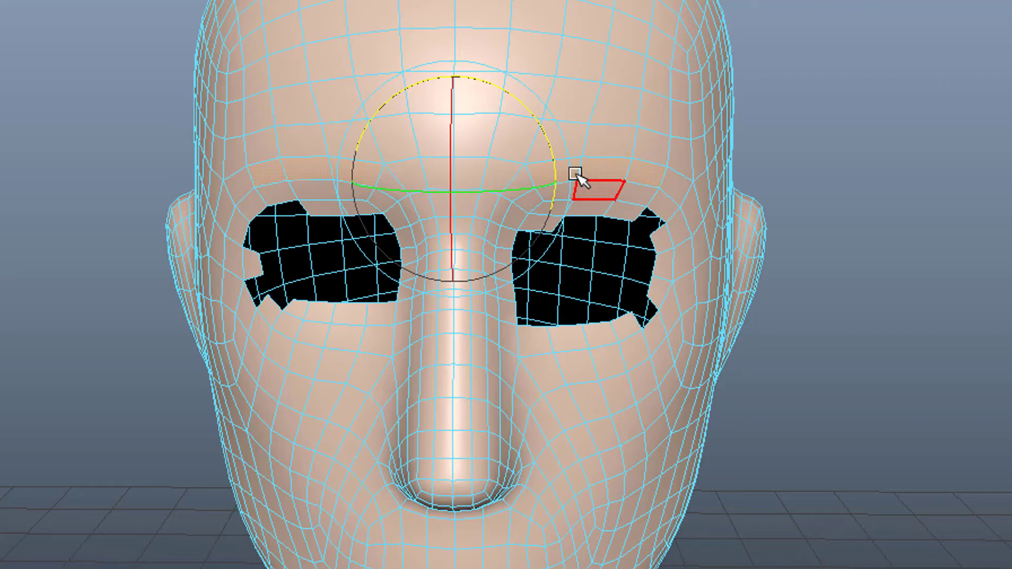
key("ctrl+z")
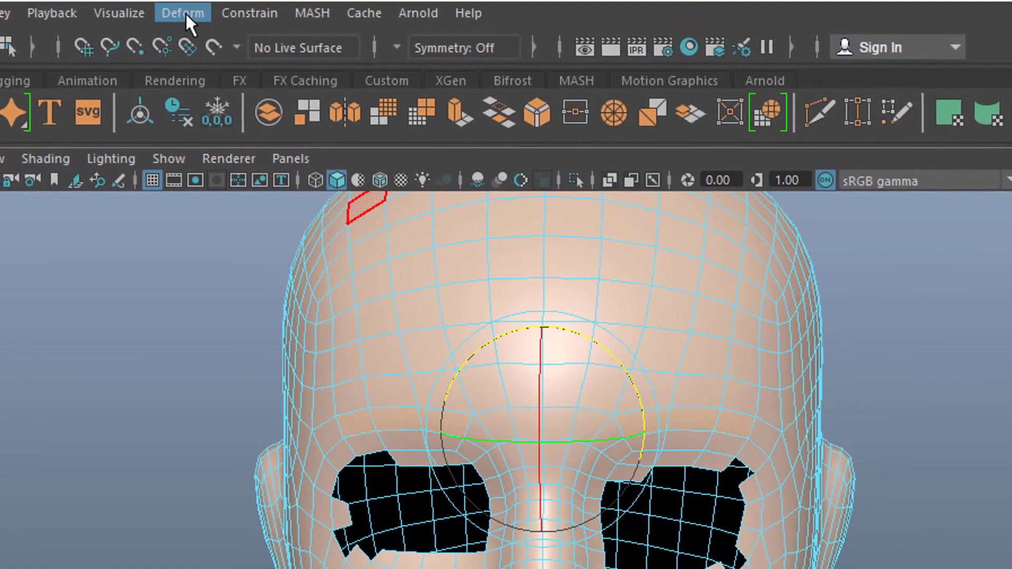
Create a lattice deformer on the selected brow faces and clear the selection.
left_click(186, 17)
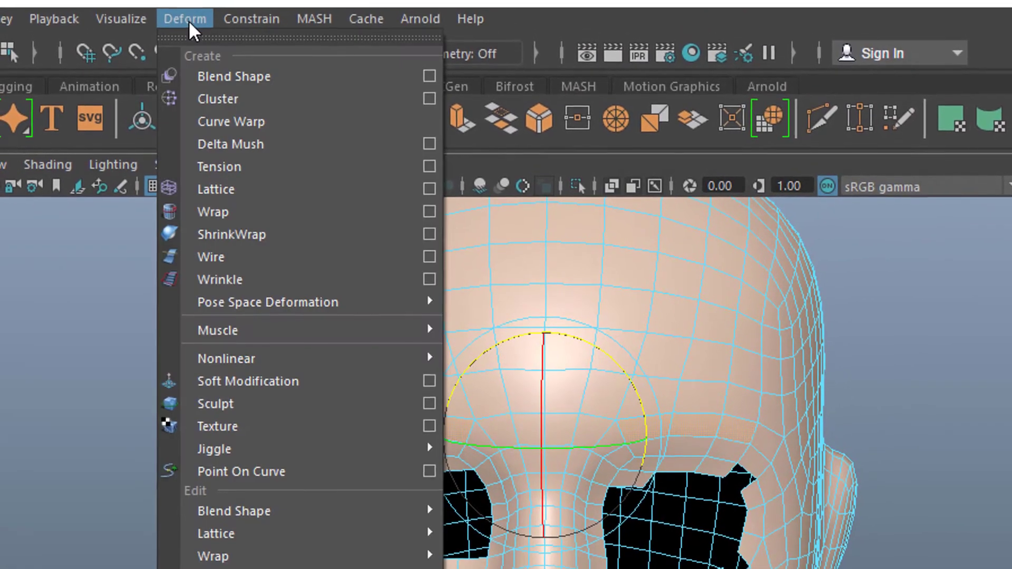
left_click(254, 190)
left_click_drag(638, 545, 570, 561, "alt")
left_click(31, 462)
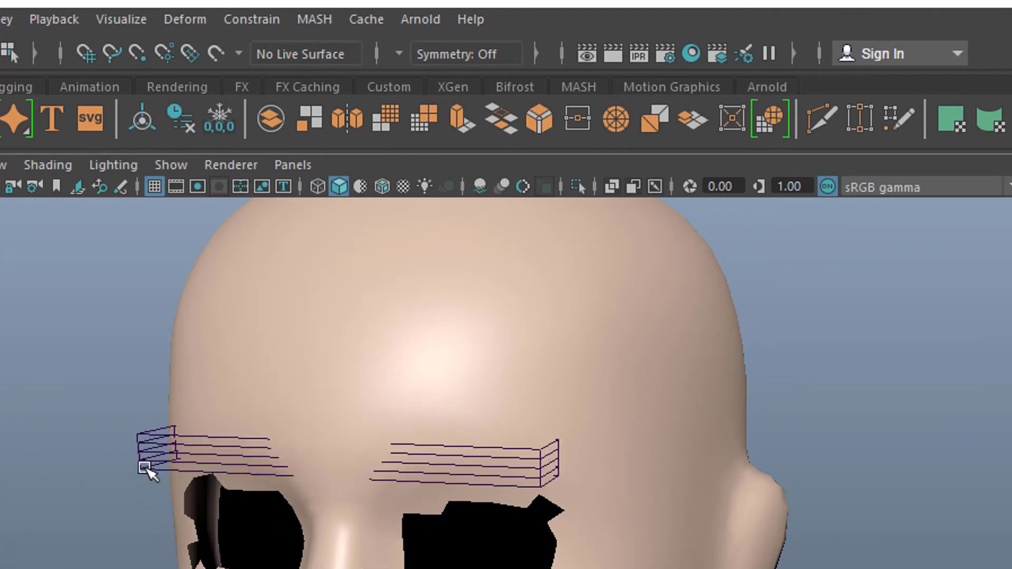
Select the brow lattice, tilt it slightly and move it forward out of the face.
left_click(145, 467)
left_click_drag(414, 395, 422, 402)
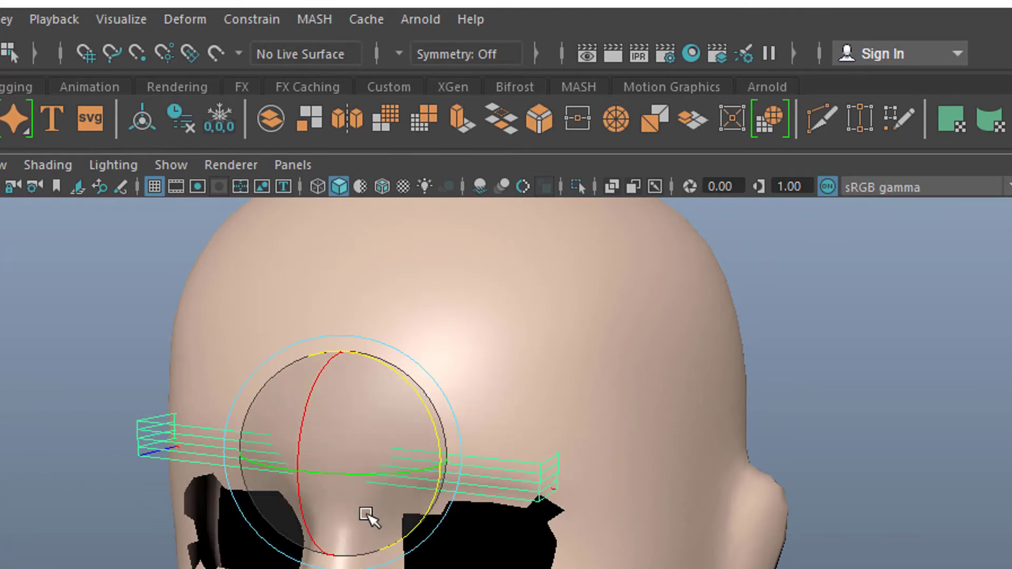
key("w")
left_click_drag(293, 475, 280, 493)
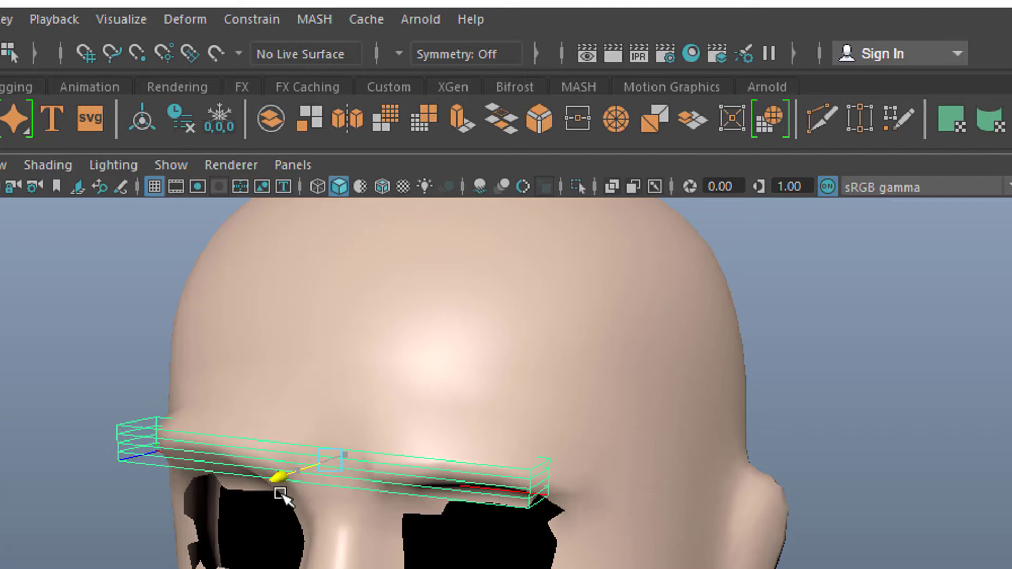
Rotate the brow lattice again so it runs level across the front of the face.
key("e")
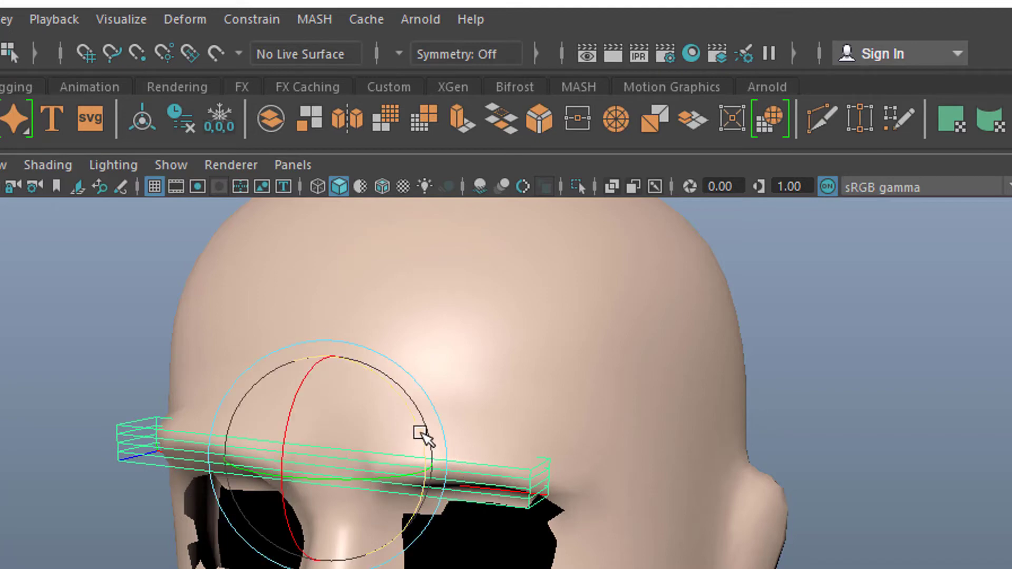
mouse_move(426, 429)
left_mouse_down()
mouse_move(423, 405)
mouse_move(434, 429)
left_mouse_up()
left_click_drag(413, 550, 424, 405, "alt")
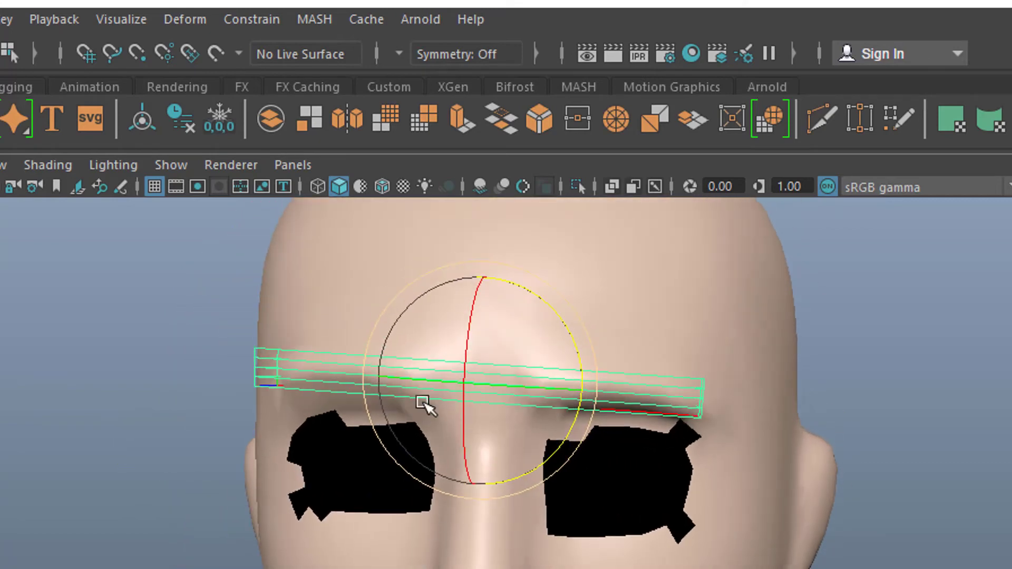
left_click_drag(404, 326, 404, 330)
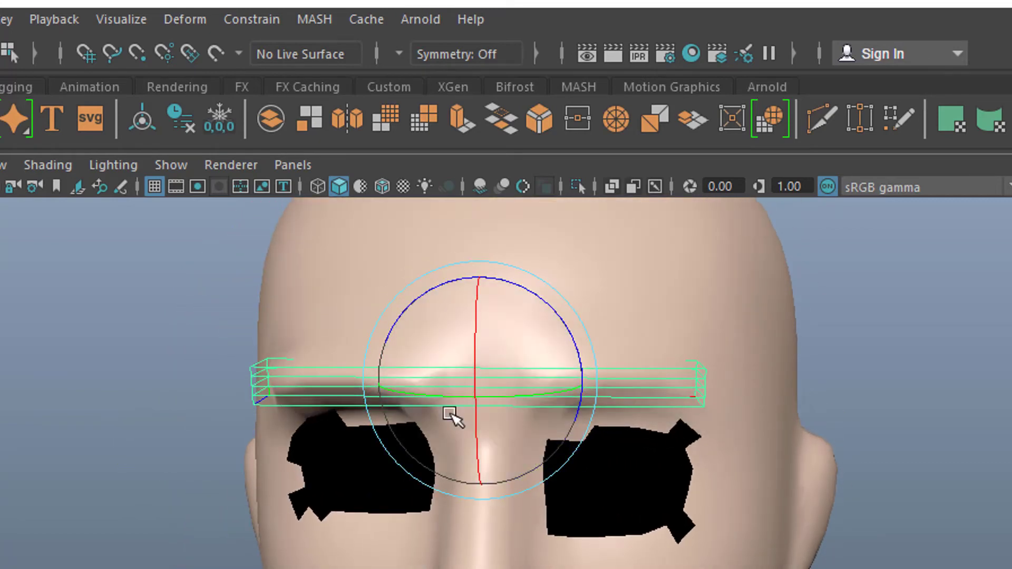
Open the lattice's shape attributes and set its S divisions to 3.
right_click_drag(312, 531, 400, 530, "alt")
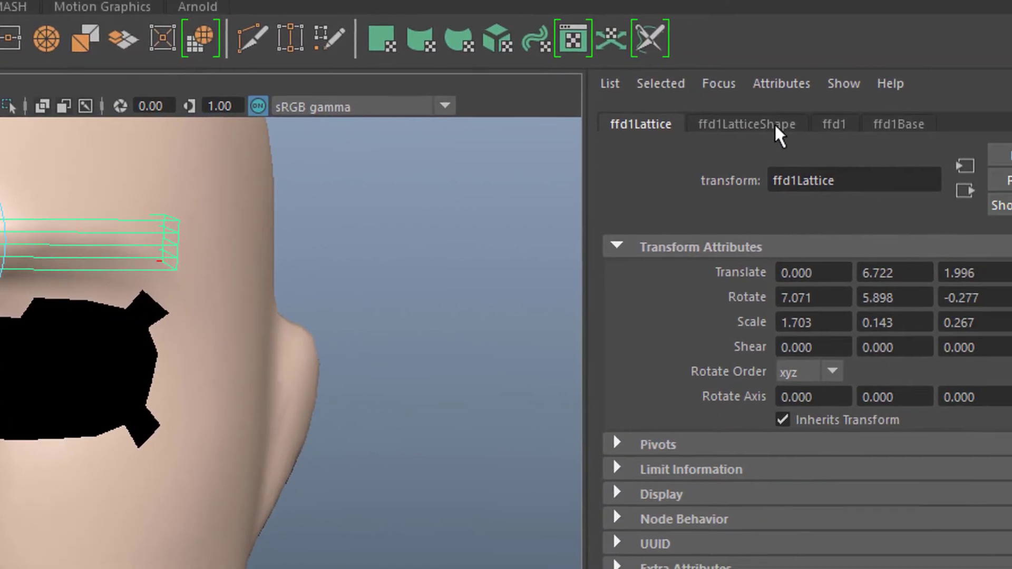
left_click(1002, 165)
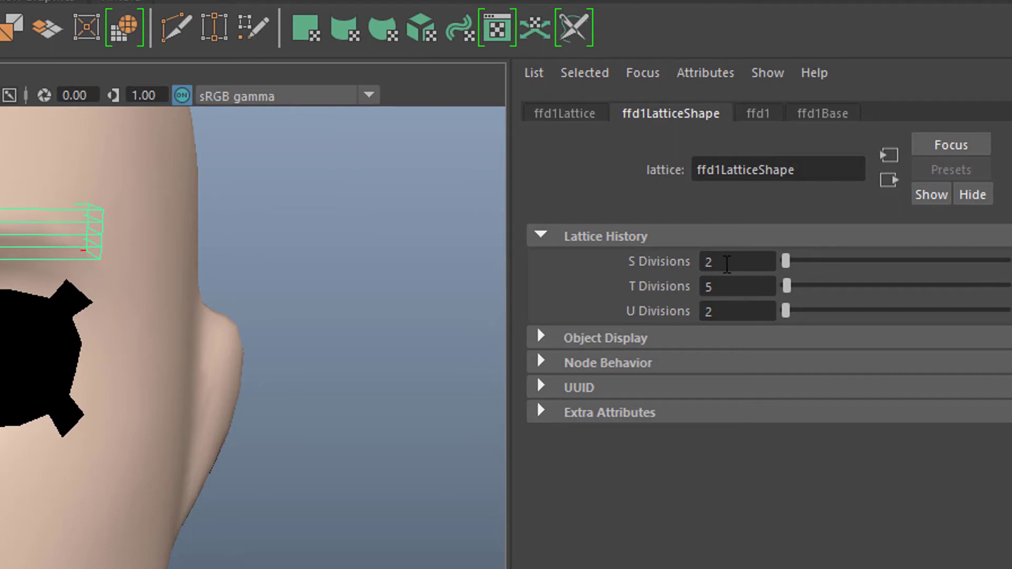
left_click_drag(727, 264, 703, 266)
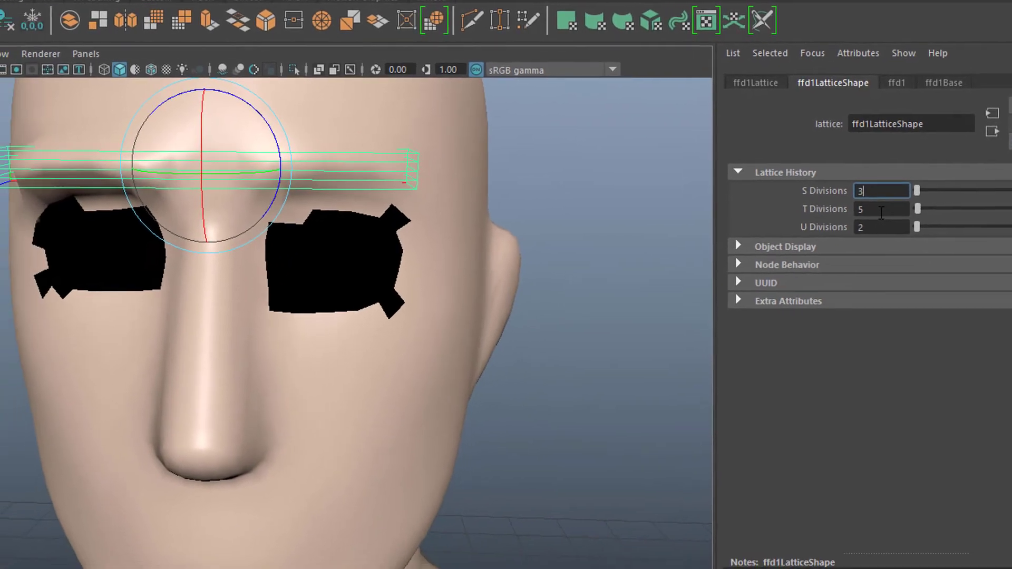
type("3")
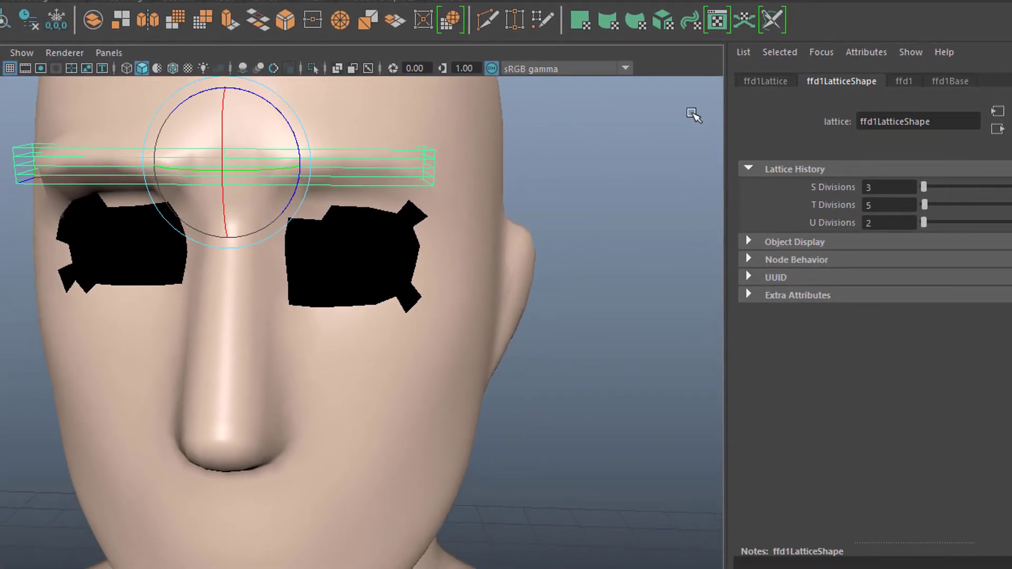
left_click_drag(409, 308, 399, 332, "alt")
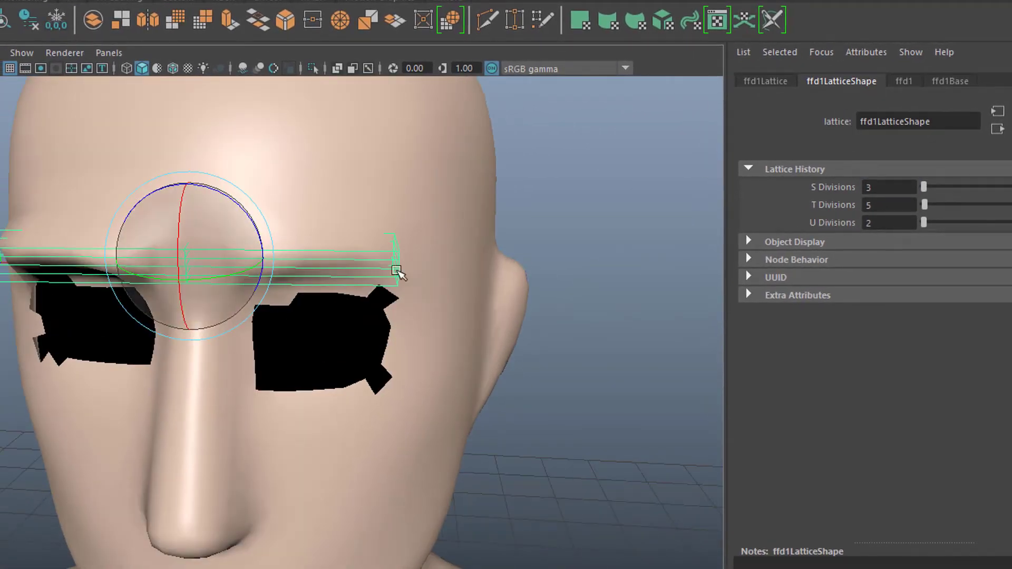
Set the brow lattice's S divisions to 5 and its T divisions to 2.
left_click(864, 186)
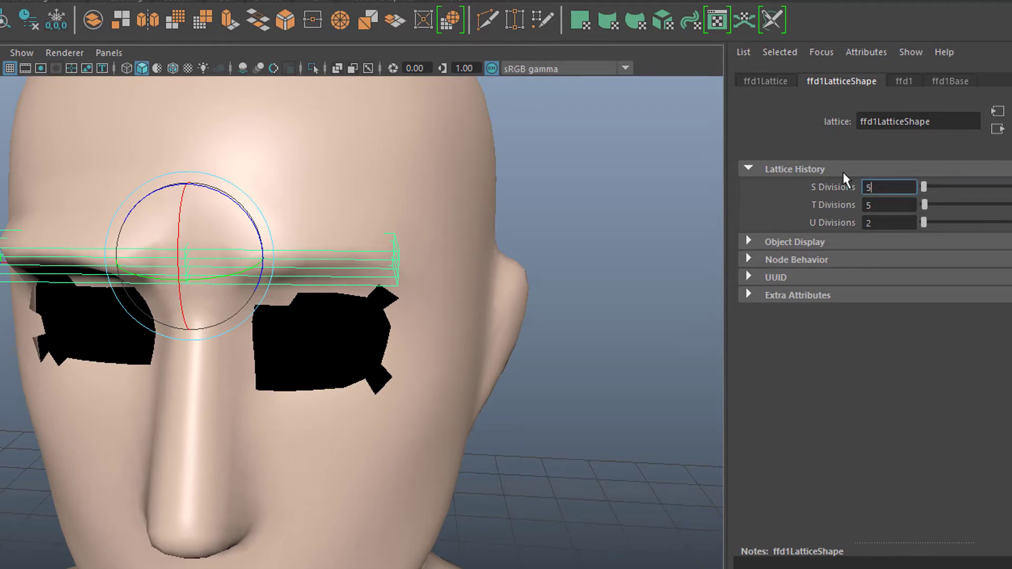
key("Return")
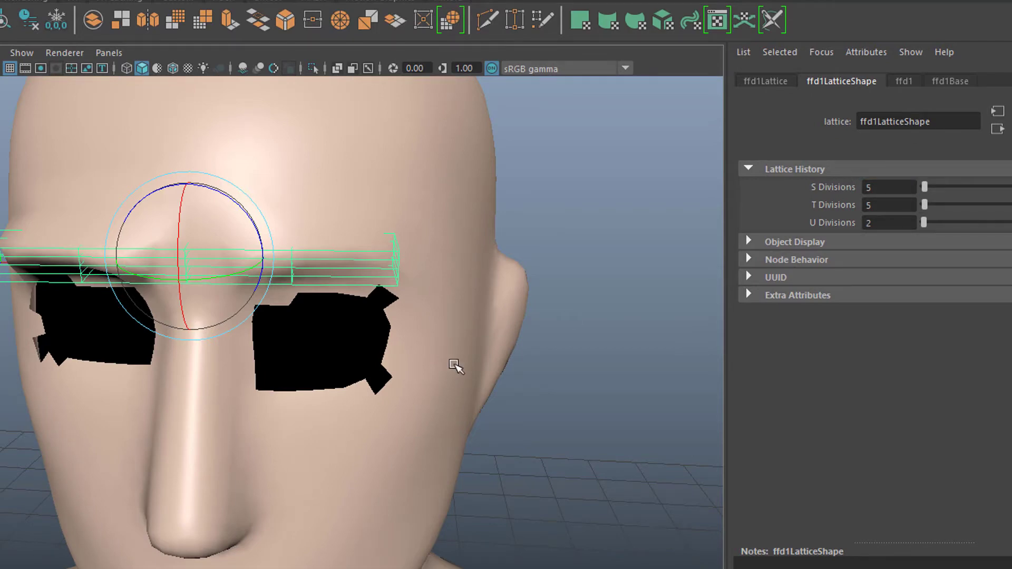
left_click_drag(462, 371, 465, 370, "alt")
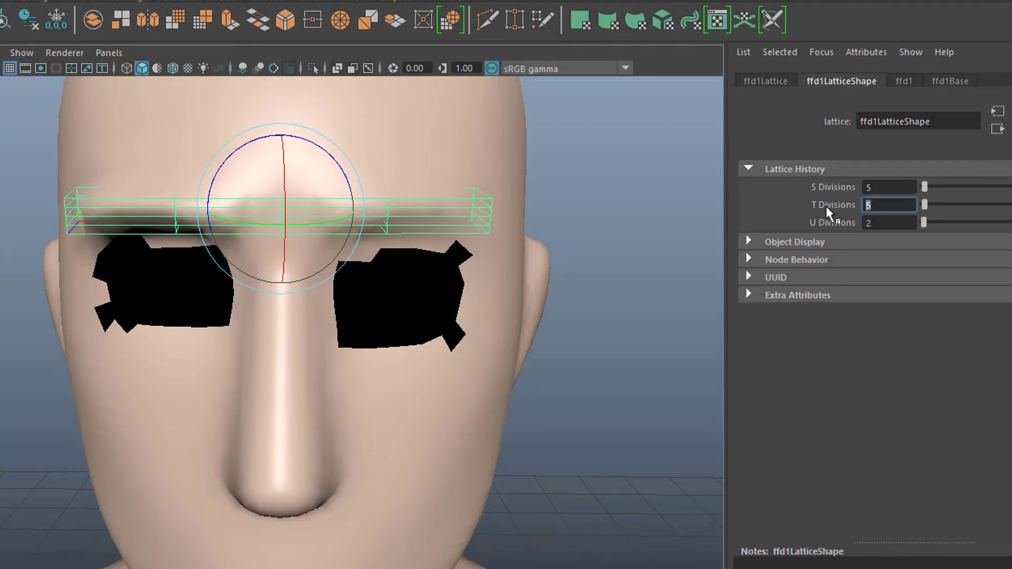
type("2")
key("Return")
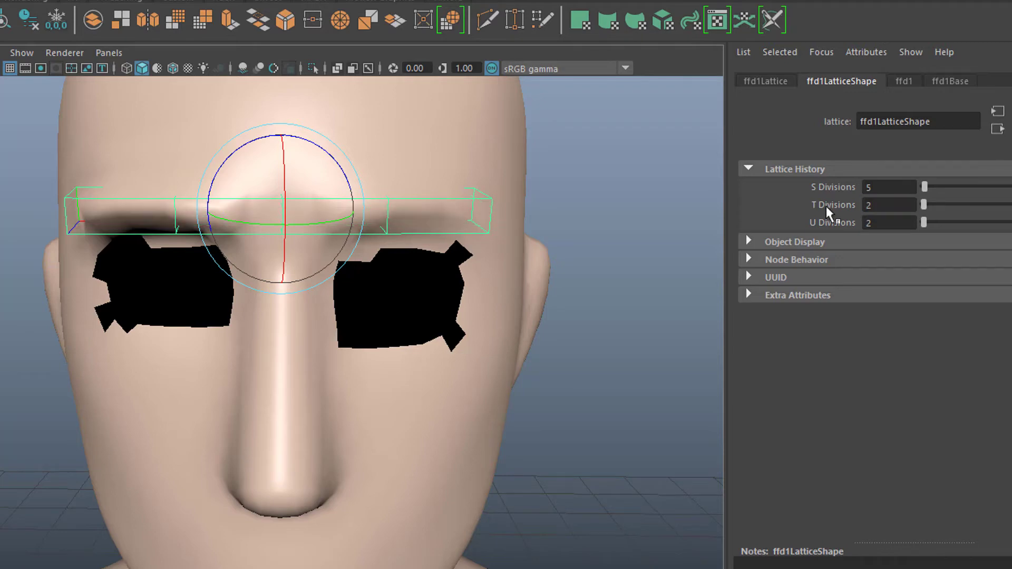
Switch the lattice to lattice point editing and raise the column of points above one eye along Y to arch that brow.
left_click_drag(578, 318, 522, 337, "alt")
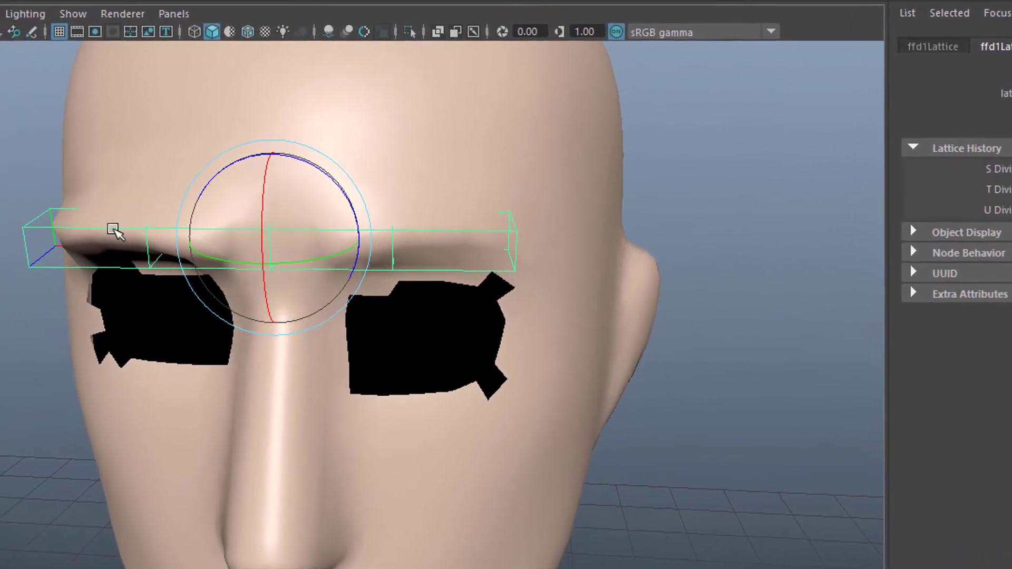
right_click_drag(113, 229, 117, 179)
right_click_drag(223, 148, 224, 148)
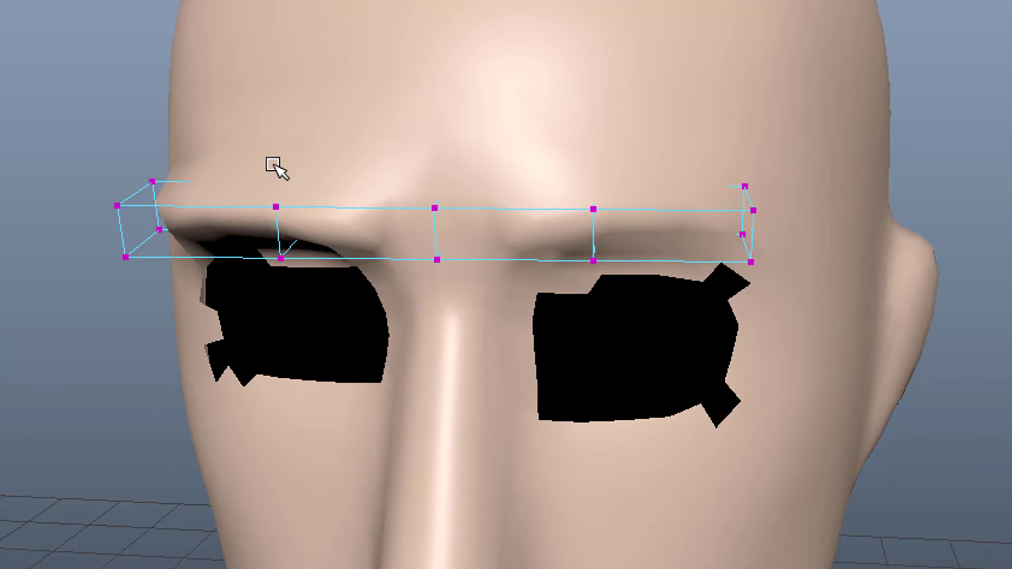
left_click_drag(285, 241, 287, 261)
left_click_drag(402, 361, 348, 343, "alt")
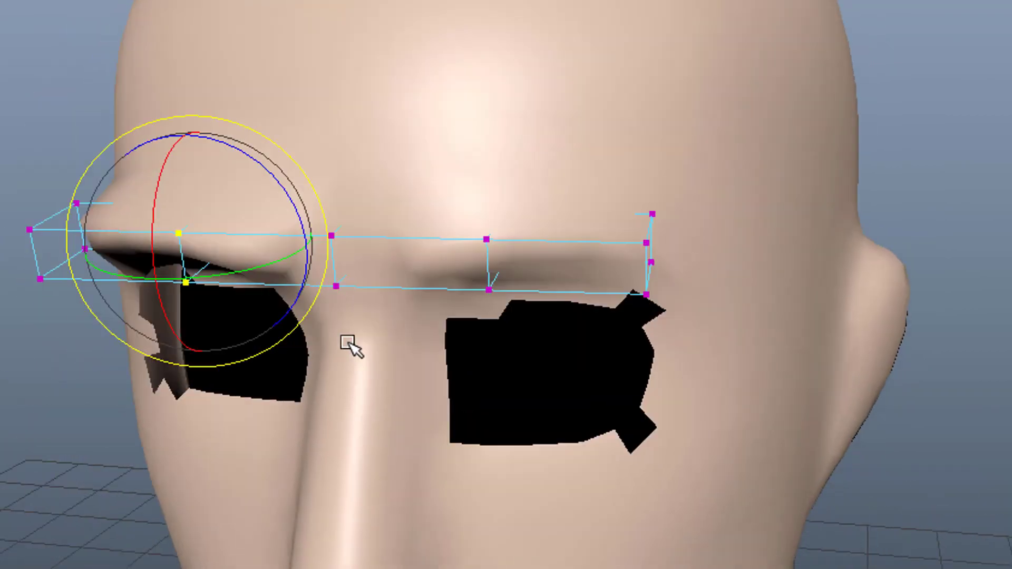
key("w")
left_click_drag(205, 146, 205, 101)
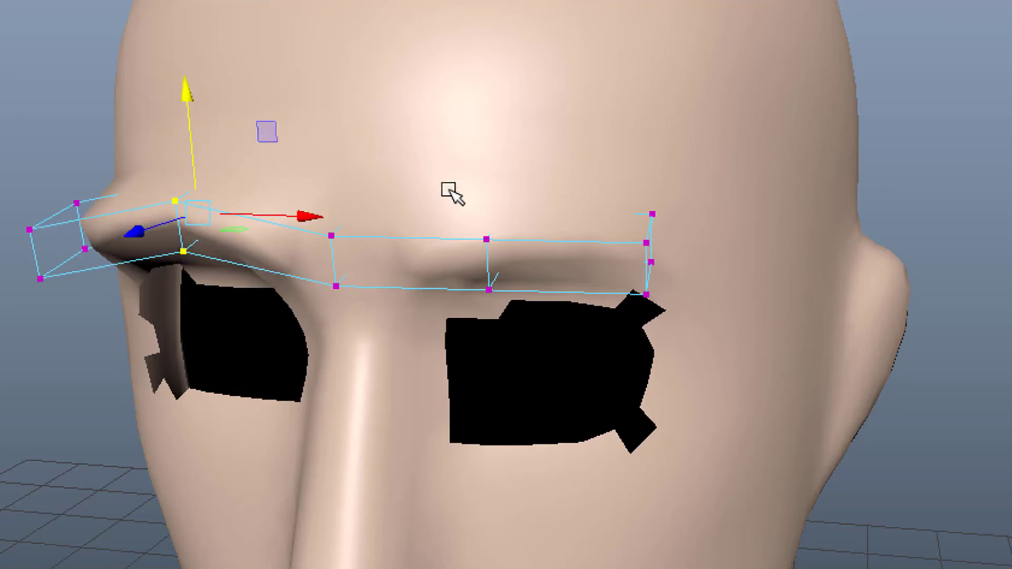
Select the lattice points over the other brow and reshape it by moving them along the Y and Z axes.
left_click_drag(610, 303, 662, 305)
left_click_drag(574, 148, 595, 143)
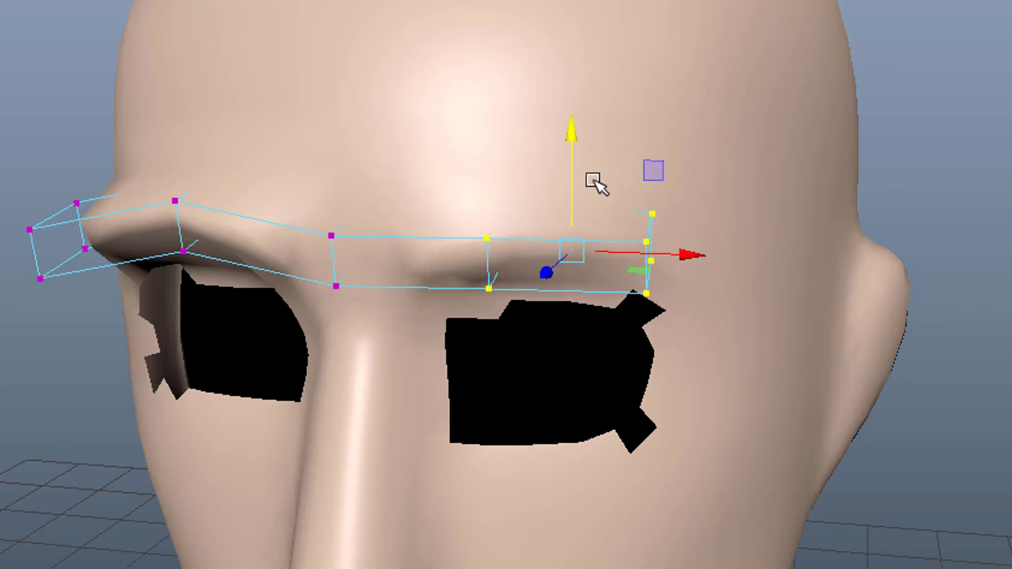
mouse_move(542, 274)
middle_mouse_down()
mouse_move(524, 299)
mouse_move(559, 271)
mouse_move(550, 274)
middle_mouse_up()
left_click_drag(635, 382, 857, 409, "alt")
mouse_move(381, 174)
left_mouse_down()
mouse_move(394, 140)
mouse_move(388, 168)
left_mouse_up()
left_click_drag(333, 422, 359, 425, "alt")
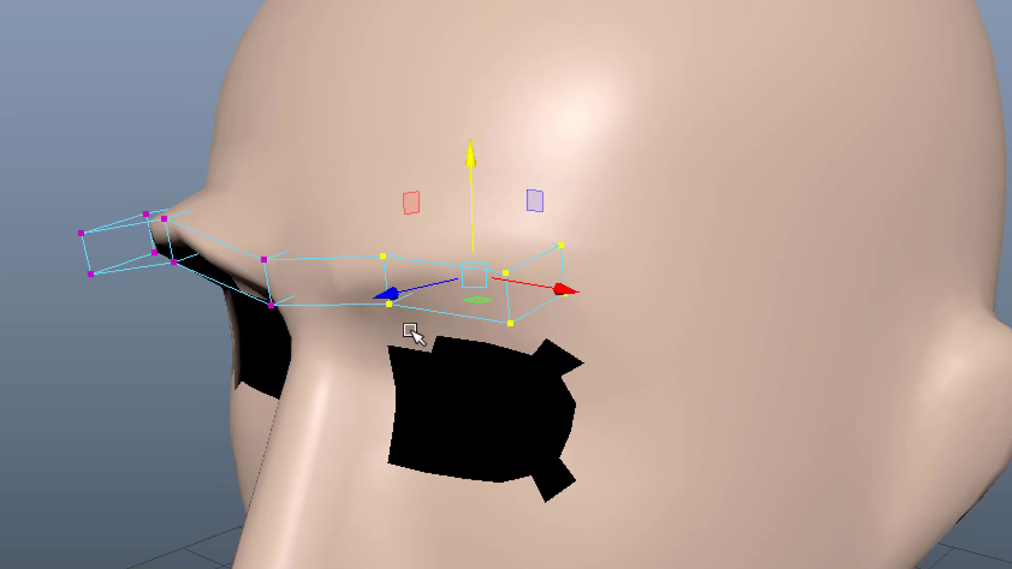
left_click_drag(451, 431, 464, 444, "alt")
left_click_drag(501, 487, 504, 511)
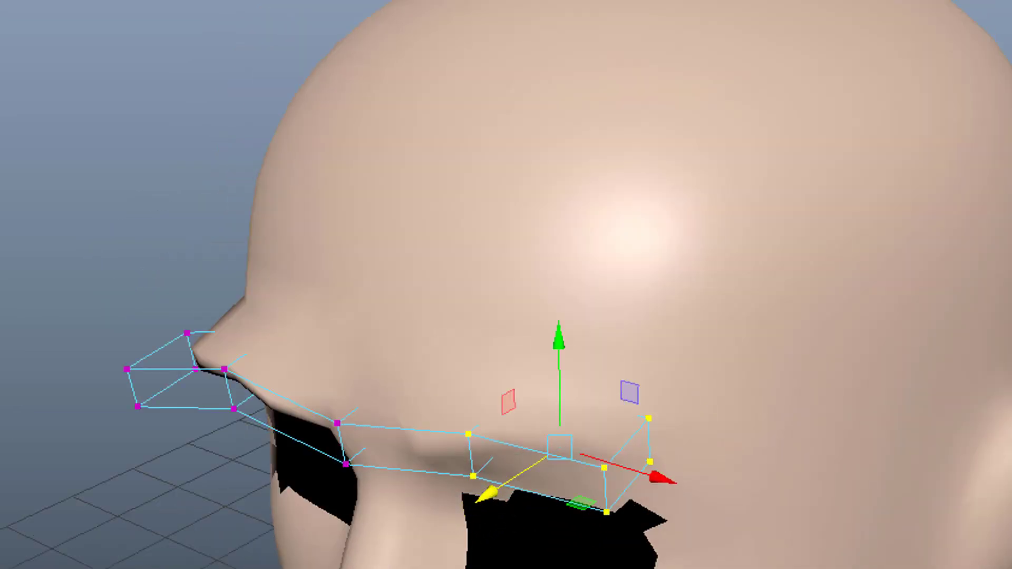
Switch the head mesh to vertex editing and select the vertices of one ear in the front view, excluding stray ones at its edge.
left_click_drag(942, 346, 859, 389, "alt")
left_click(843, 378)
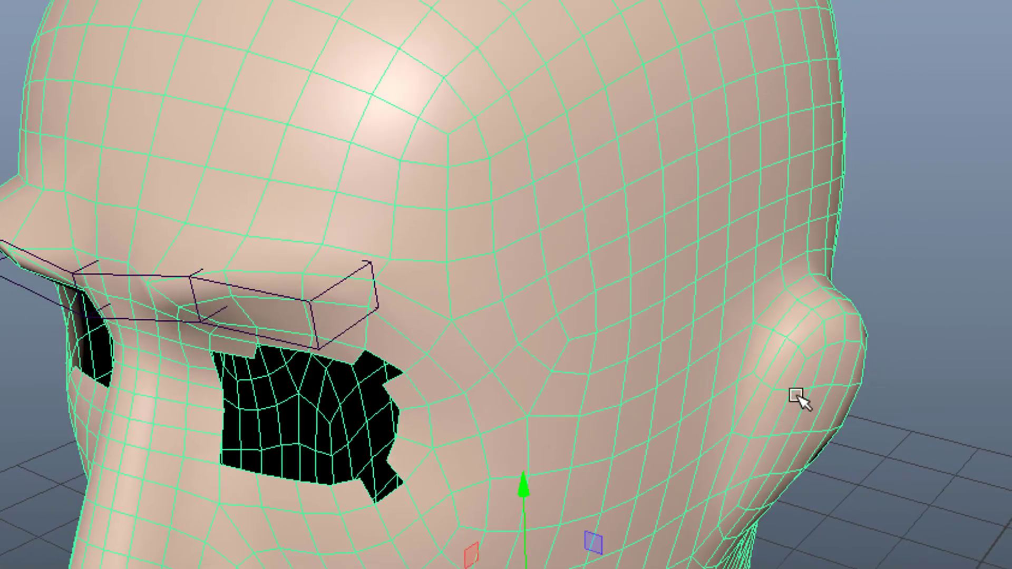
right_click_drag(803, 306, 803, 361)
right_click_drag(748, 295, 689, 300)
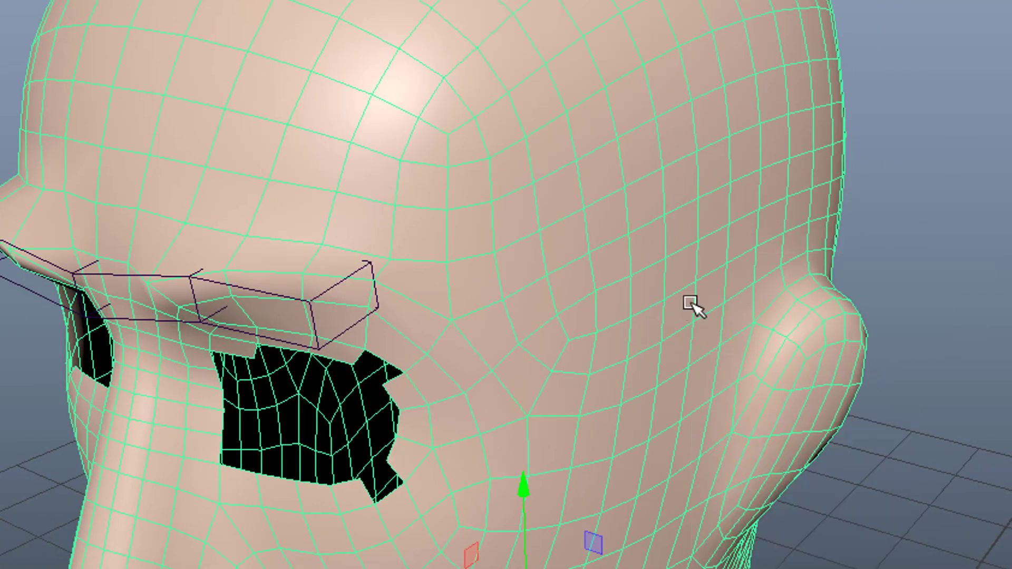
left_click_drag(689, 300, 782, 388, "alt")
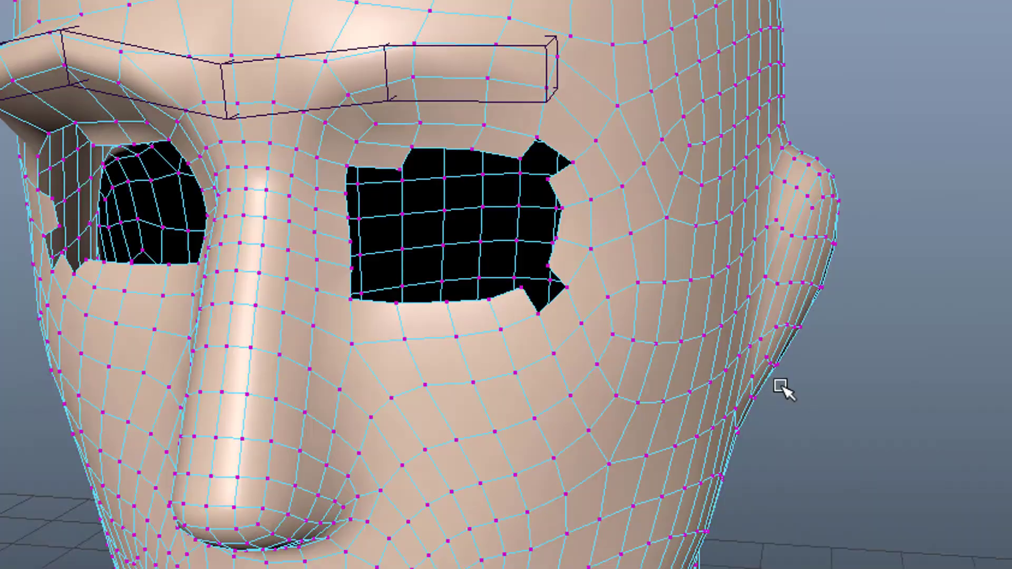
key("space")
key("space")
scroll(596, 398, "up", 2)
left_click_drag(853, 147, 942, 372)
left_click_drag(826, 129, 904, 179, "ctrl")
left_click_drag(842, 228, 858, 284, "ctrl")
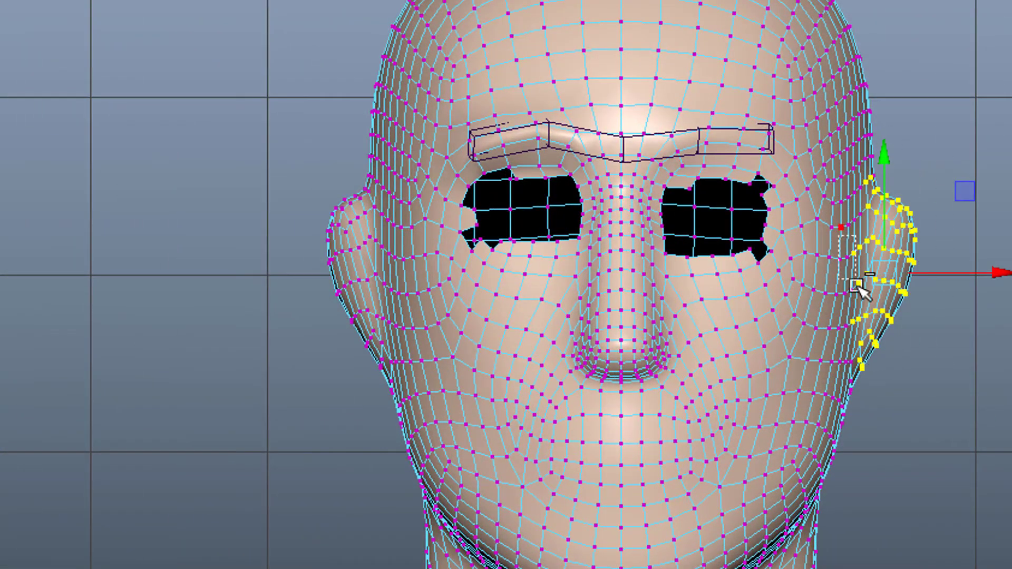
Deselect the stray head vertices behind and above the ear so only the ear's own vertices stay selected.
key("space")
key("space")
left_click_drag(734, 506, 672, 504, "alt")
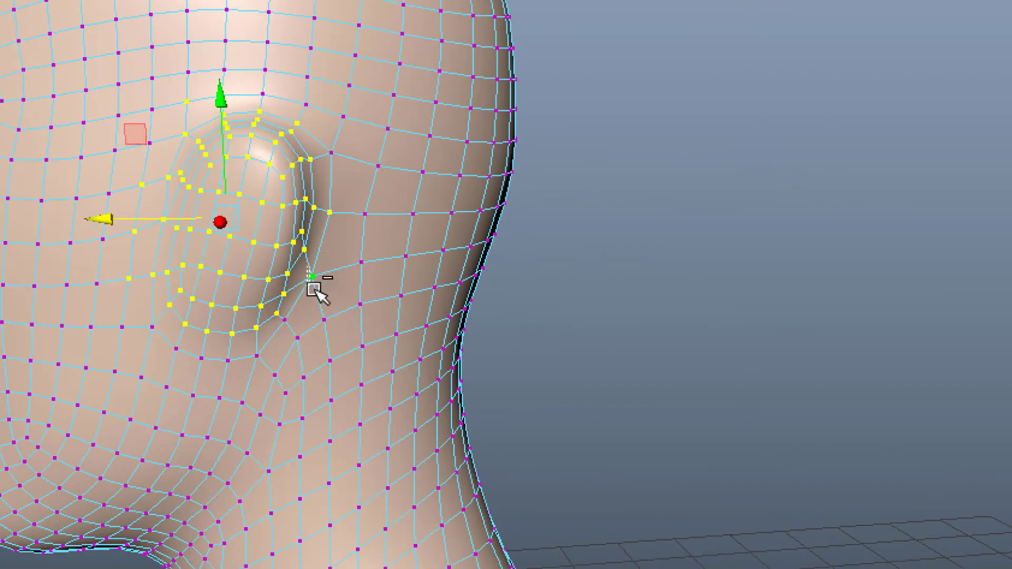
left_click_drag(314, 290, 295, 161, "alt")
left_click_drag(332, 356, 332, 356, "ctrl")
left_click_drag(313, 187, 343, 235, "ctrl")
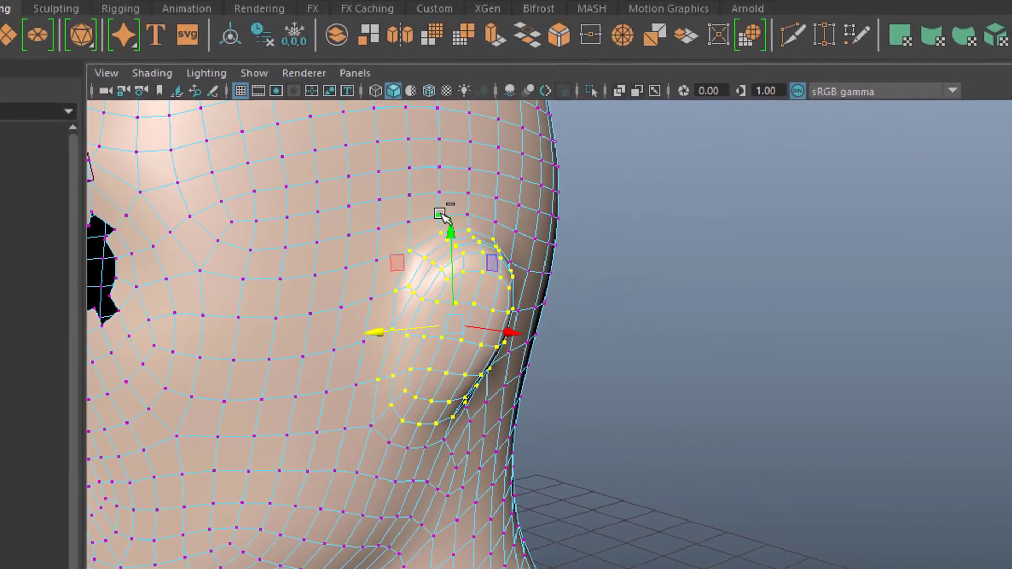
Create a lattice deformer around the selected ear vertices.
left_click(293, 5)
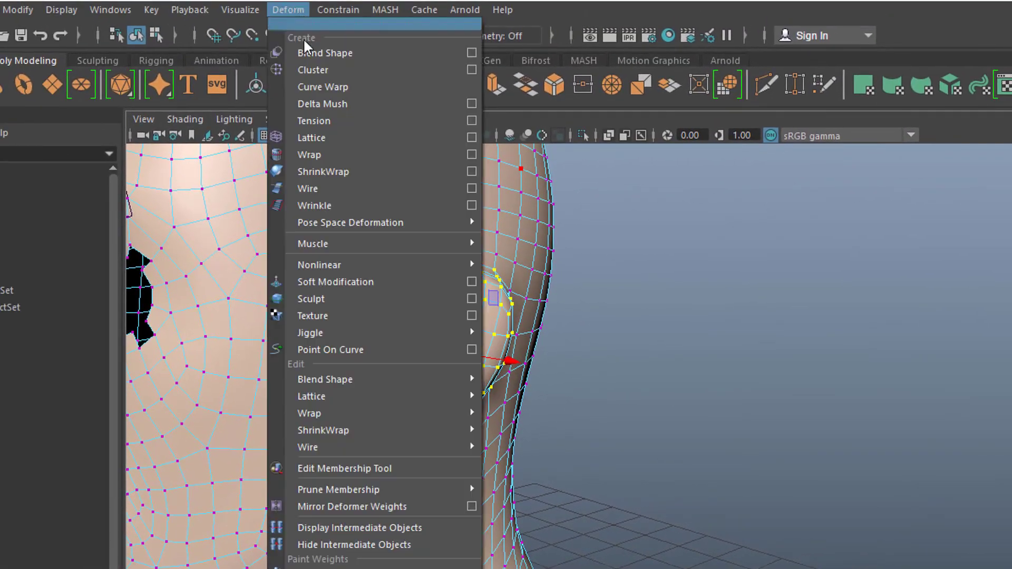
left_click(336, 138)
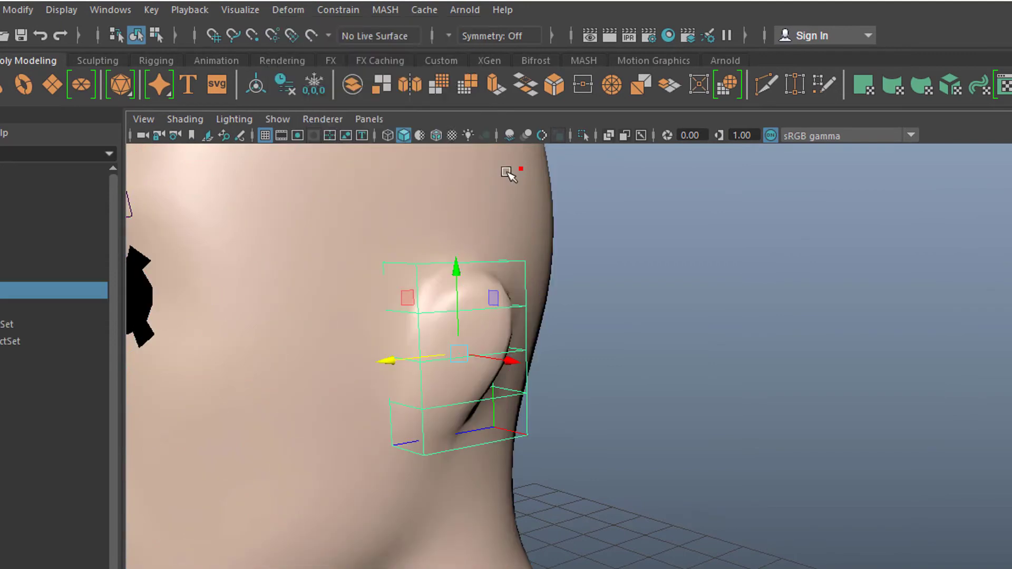
left_click_drag(697, 470, 662, 410, "alt")
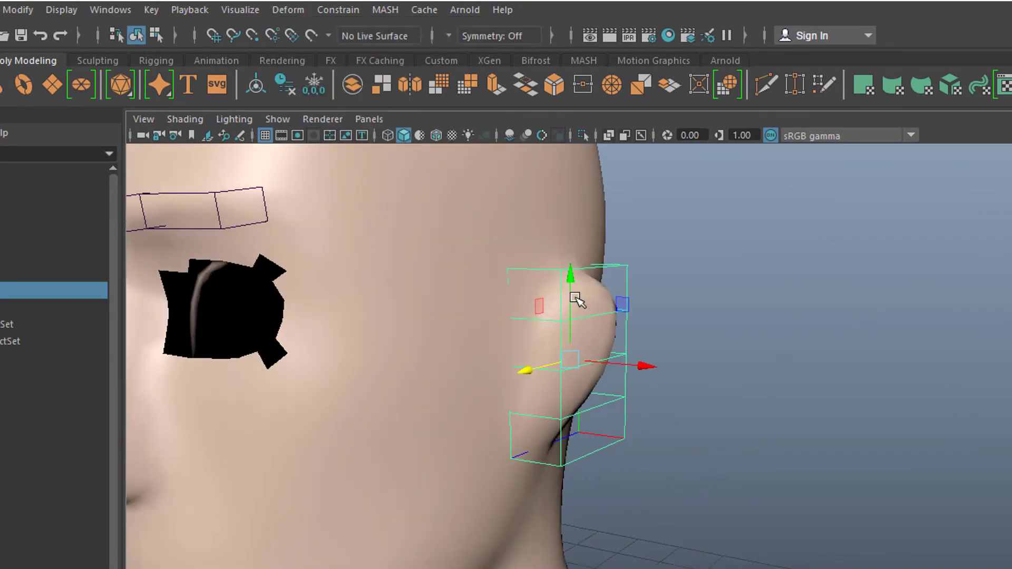
Move the ear lattice up along Y and rotate it to reposition and tilt the whole ear.
mouse_move(574, 283)
left_mouse_down()
mouse_move(594, 262)
mouse_move(572, 274)
left_mouse_up()
key("e")
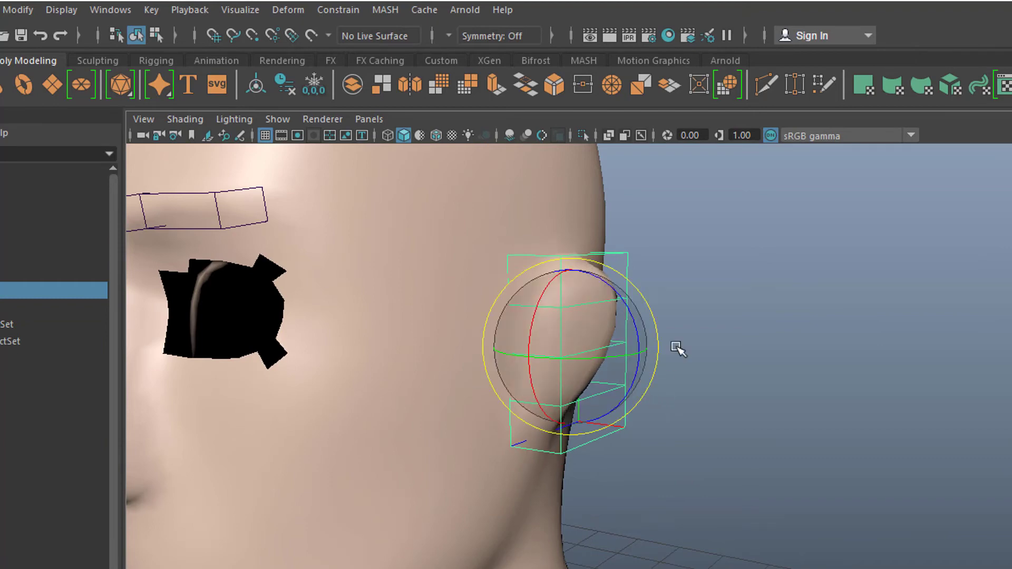
left_click_drag(633, 310, 658, 358)
key("w")
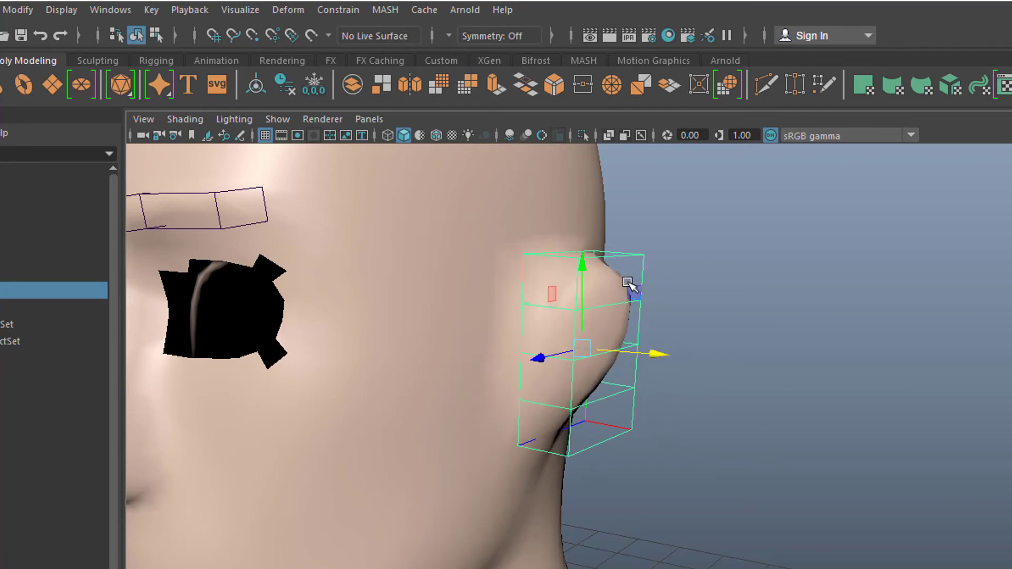
mouse_move(584, 271)
left_mouse_down()
mouse_move(592, 231)
mouse_move(589, 275)
left_mouse_up()
Switch the head mesh back to vertex editing and select the vertices at the tip of the nose from the side.
left_click_drag(585, 397, 616, 386, "alt")
left_click_drag(525, 479, 546, 466, "alt")
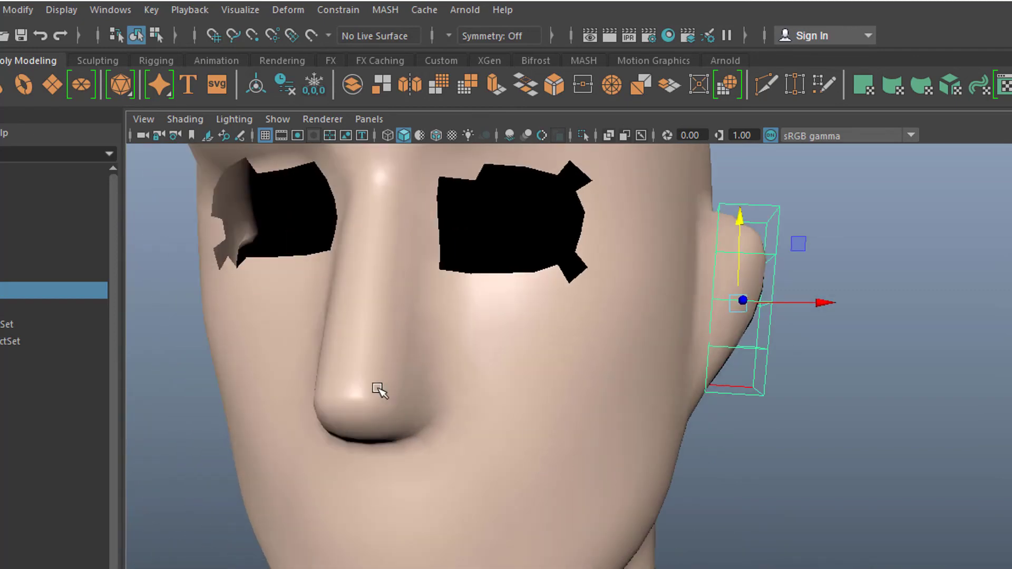
left_click(378, 389)
right_click(363, 371)
right_click_drag(322, 378, 316, 374)
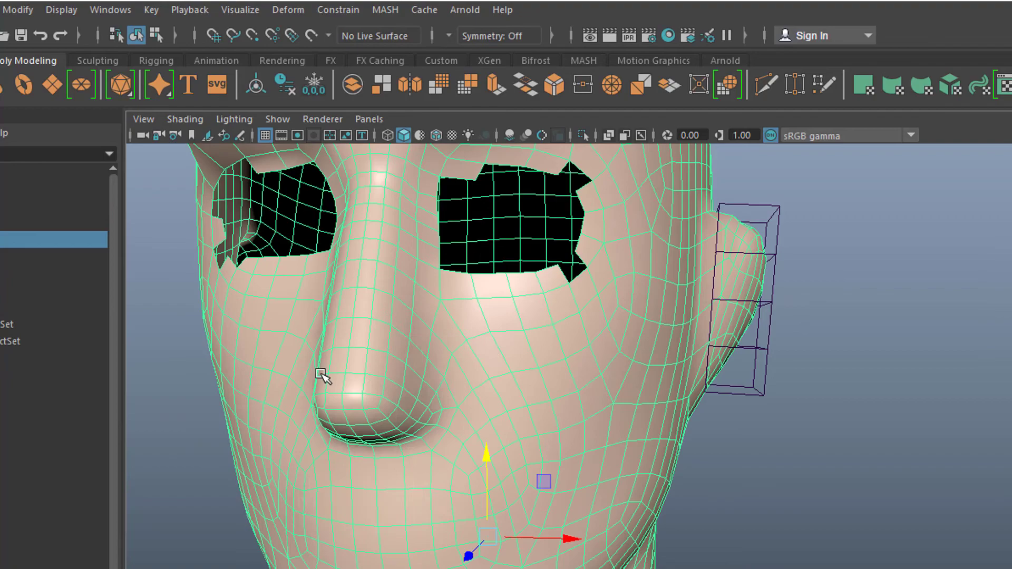
left_click_drag(506, 472, 472, 468, "alt")
middle_click_drag(569, 446, 761, 450, "alt")
left_click_drag(761, 449, 826, 477, "alt")
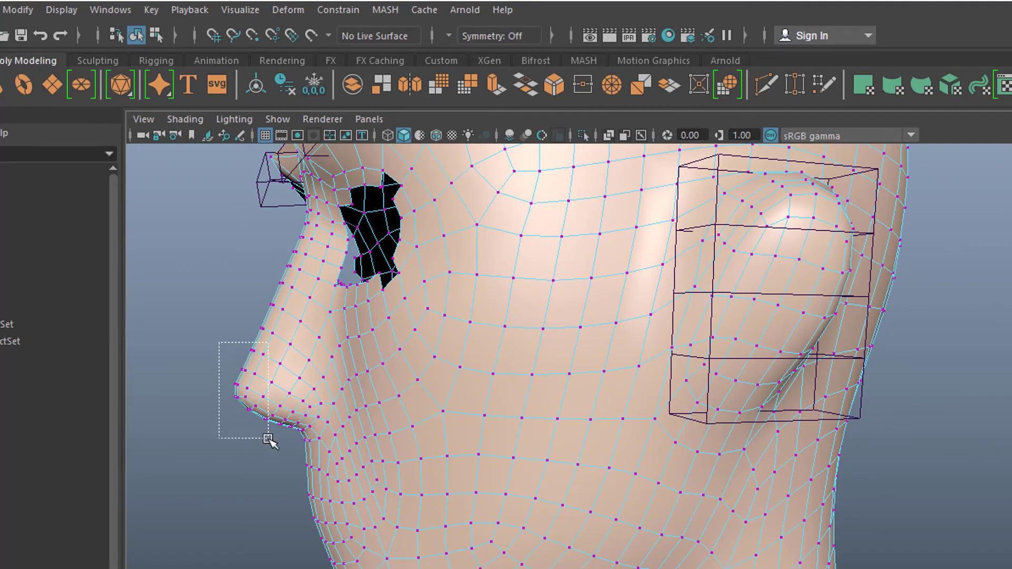
left_click_drag(228, 497, 517, 403, "alt")
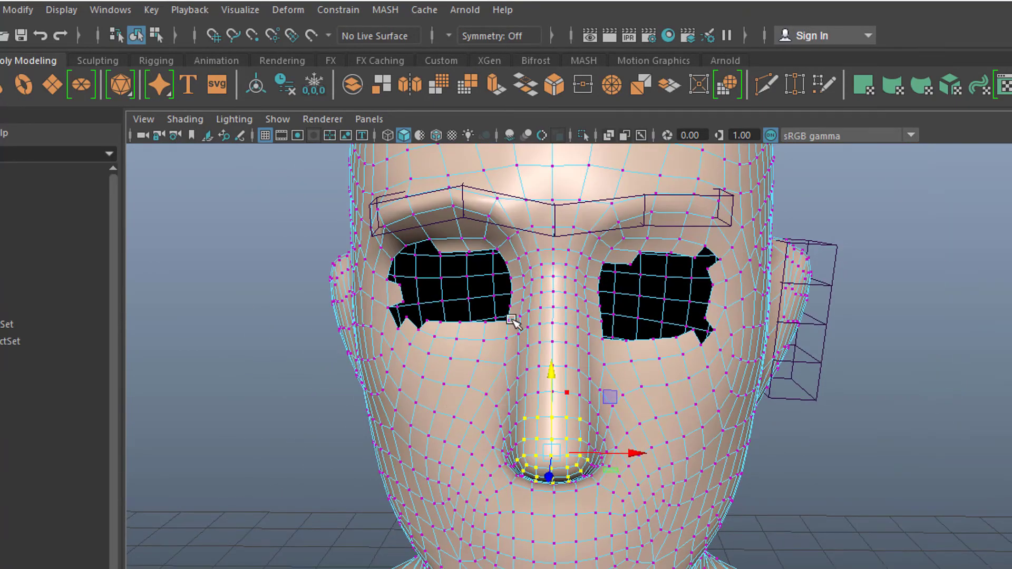
Create a cluster deformer on the nose-tip vertices and move its handle to about 0.026 in X and -0.052 in Z.
left_click(291, 10)
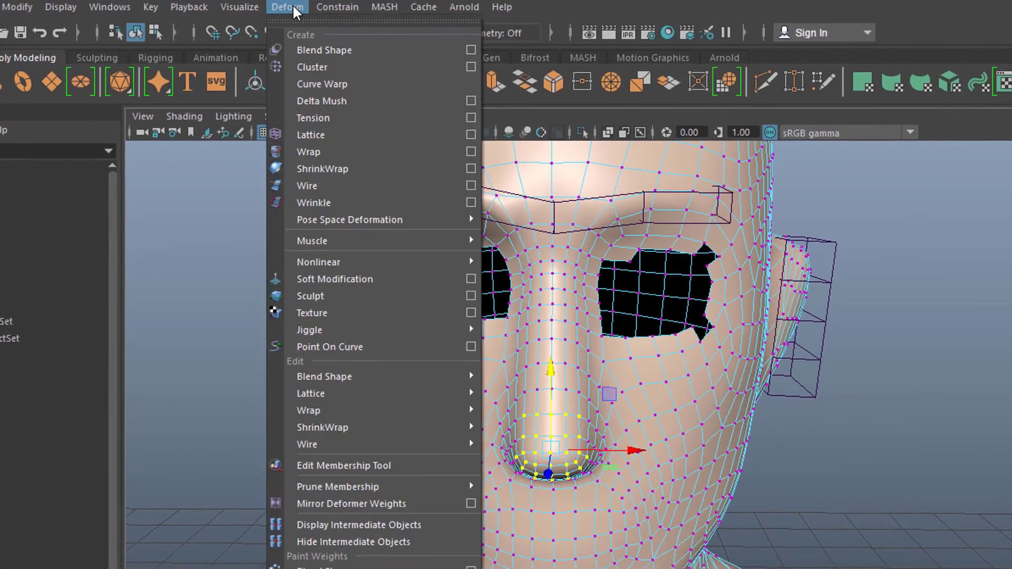
left_click(321, 59)
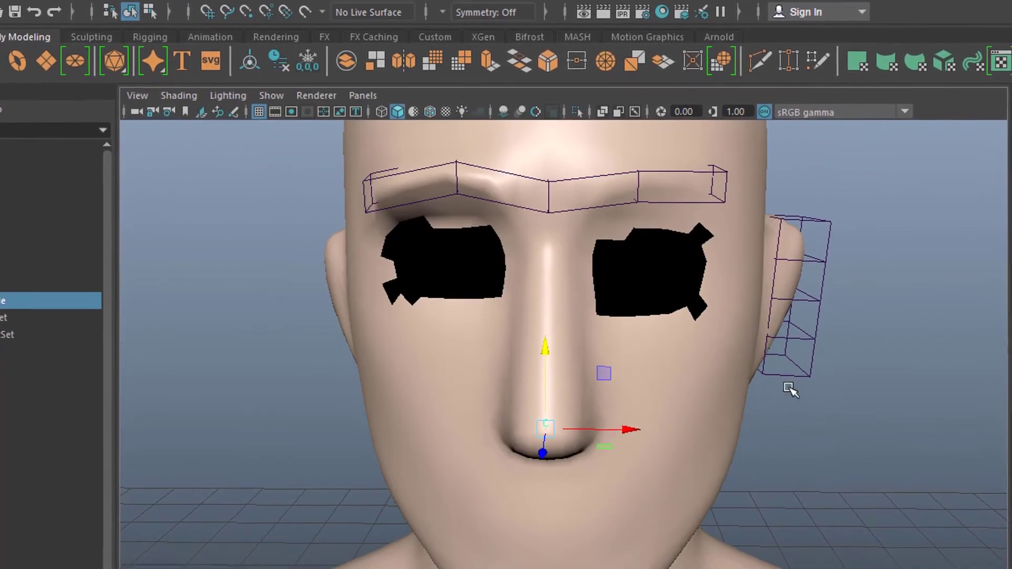
left_click_drag(388, 502, 716, 394, "alt")
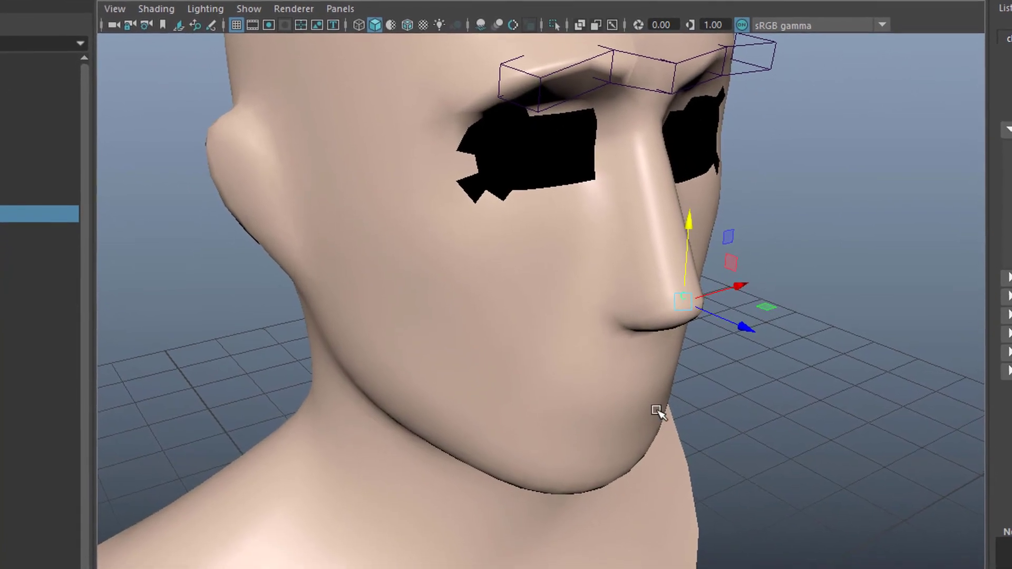
left_click_drag(622, 389, 650, 396, "alt")
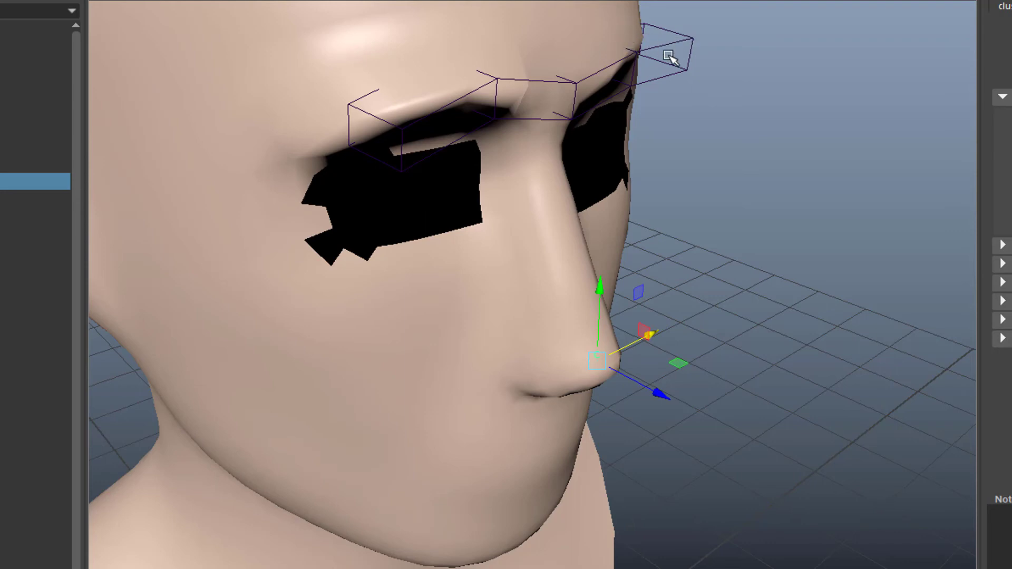
left_click_drag(661, 401, 638, 390)
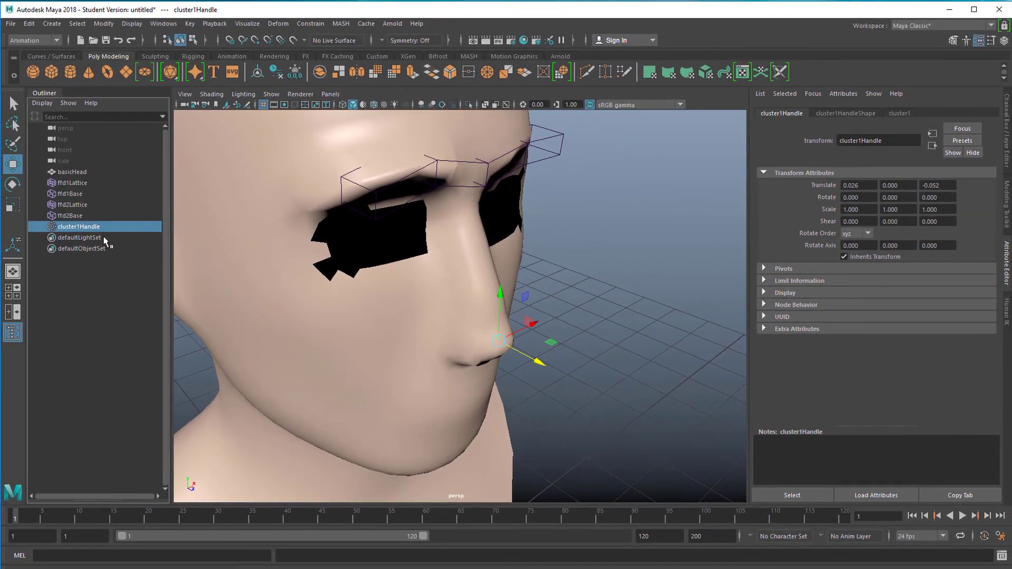
Select ffd1Lattice and rotate it to about 6.6, 6.4 and -4.8 degrees to tilt the brows.
left_click(84, 182)
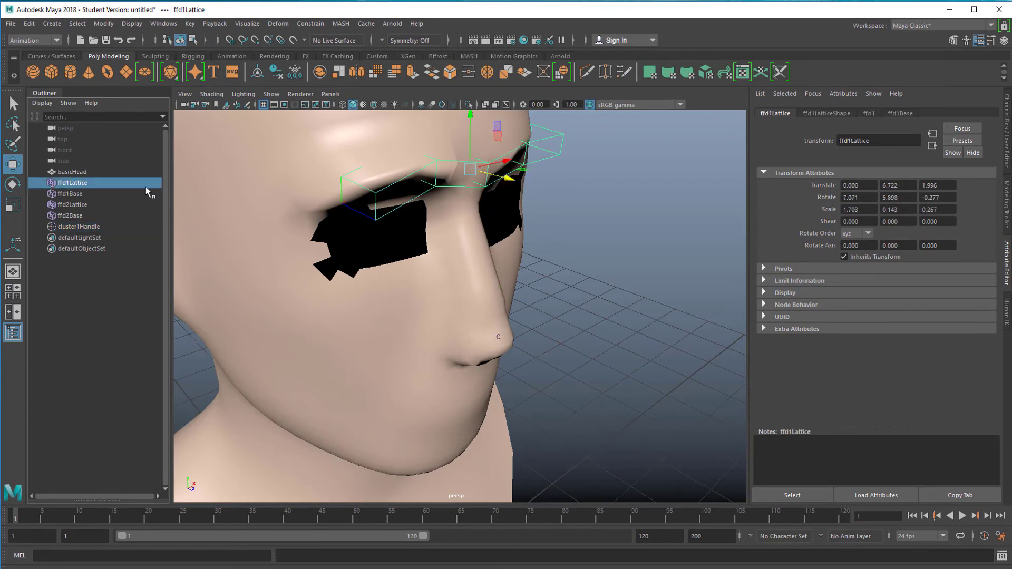
key("e")
left_click_drag(436, 137, 434, 137)
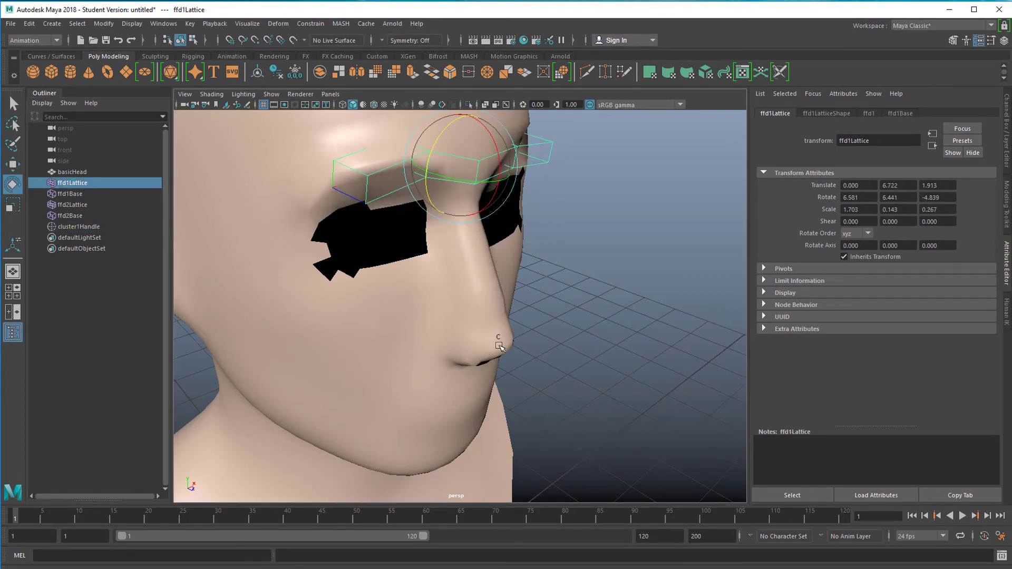
Try to select the nose cluster by its C handle in the viewport.
left_click_drag(496, 337, 503, 347)
left_click(532, 331)
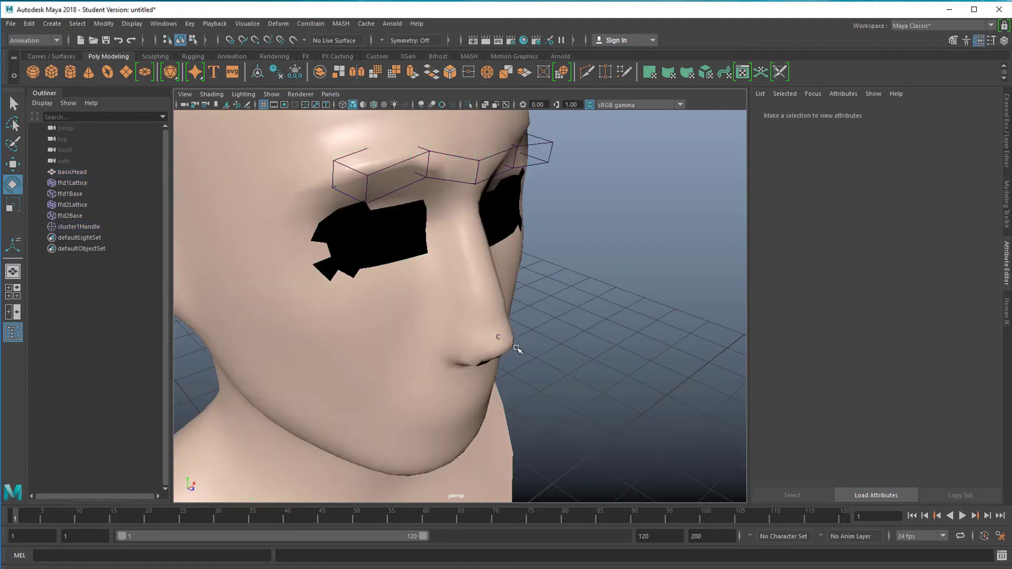
key("ctrl+z")
left_click(565, 342)
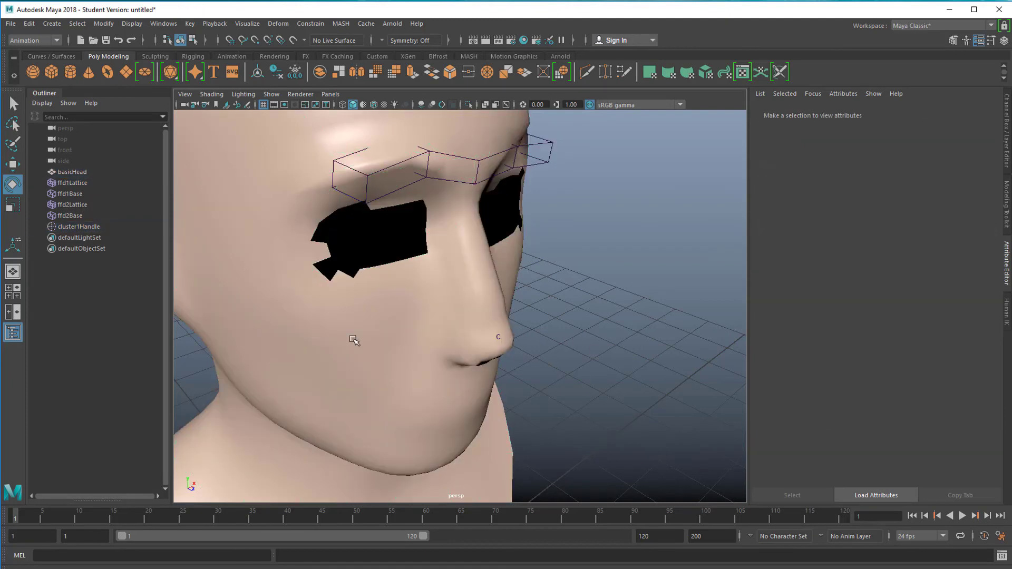
Transform cluster1Handle to rotate X about -14.4, uniform scale about 1.74 and translate Z about 0.17, enlarging and pushing out the nose tip.
left_click(84, 226)
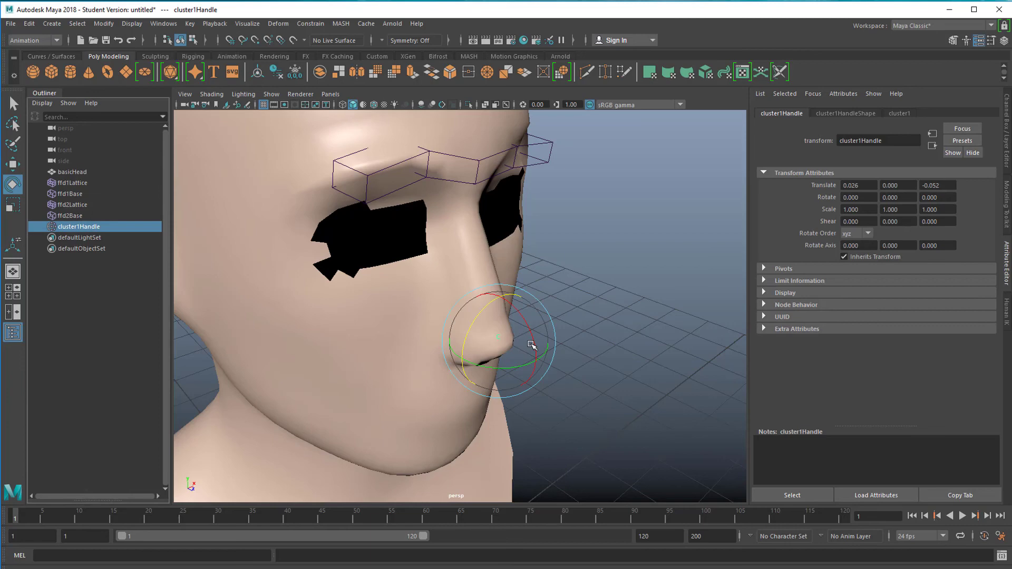
mouse_move(536, 337)
left_mouse_down()
mouse_move(538, 357)
mouse_move(520, 341)
left_mouse_up()
key("r")
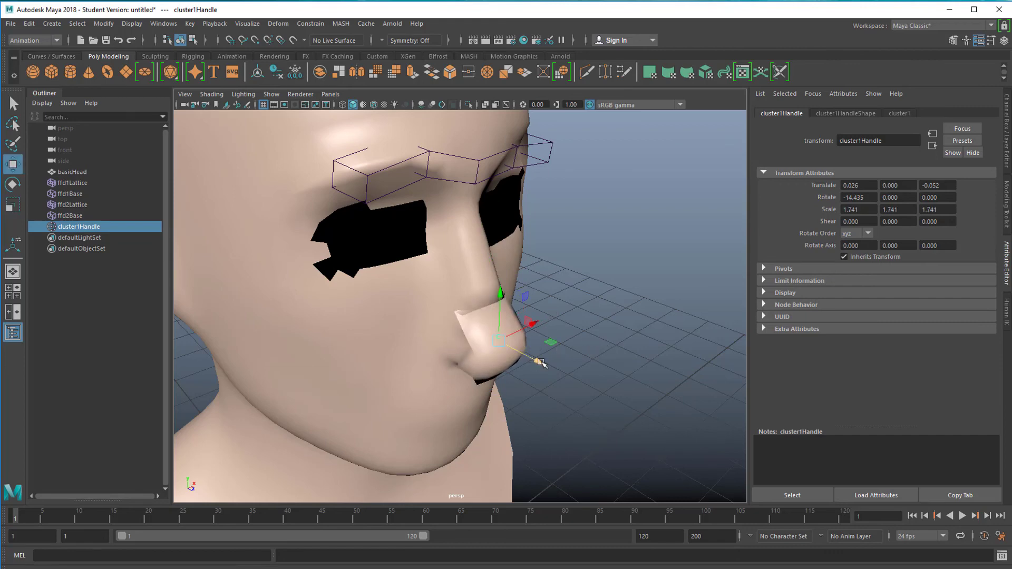
Examine the deformed nose, ear and brows around the head, ending close to the brow lattice.
left_click_drag(585, 382, 605, 366, "alt")
right_click_drag(606, 366, 499, 373, "alt")
left_click_drag(499, 372, 350, 350, "alt")
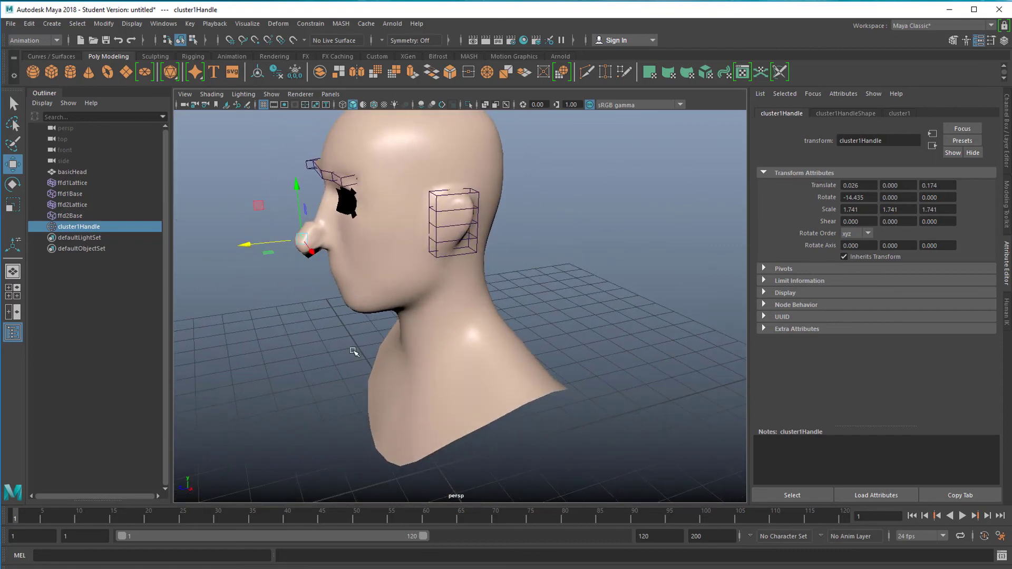
scroll(350, 350, "up", 6)
right_click_drag(564, 313, 271, 366, "alt")
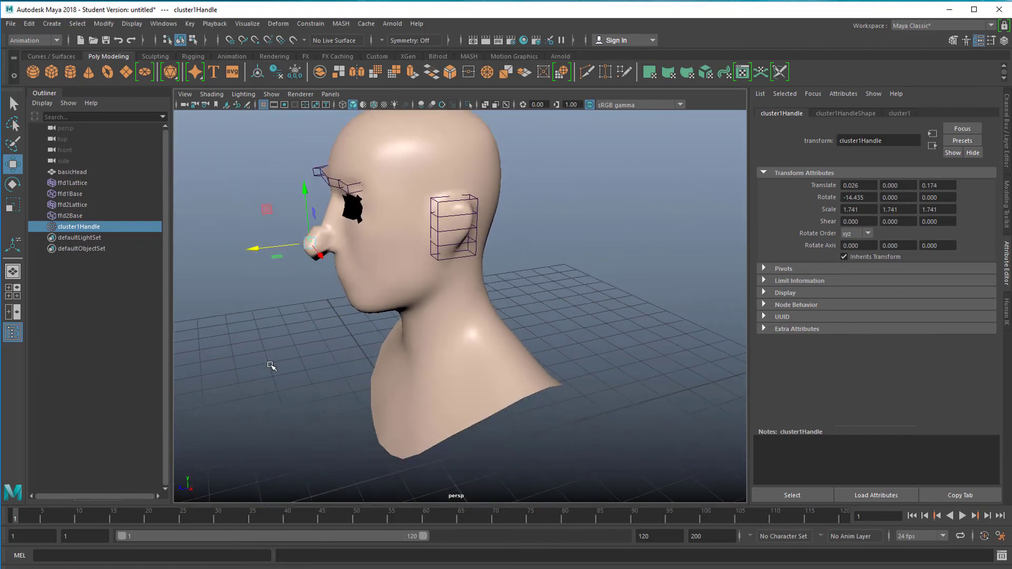
left_click_drag(271, 366, 404, 301, "alt")
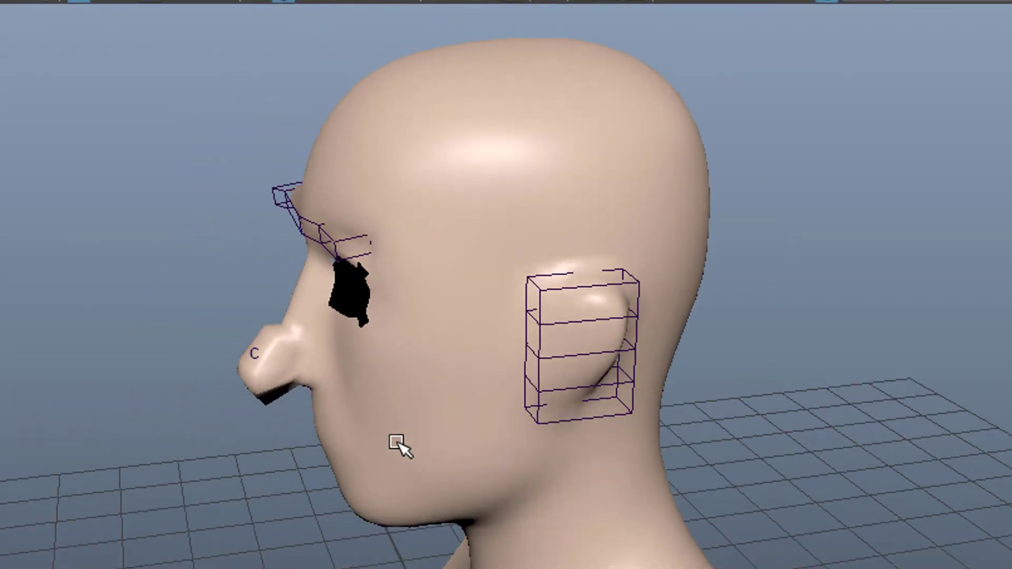
left_click_drag(400, 445, 685, 369, "alt")
scroll(769, 522, "up", 5)
scroll(770, 522, "up", 2)
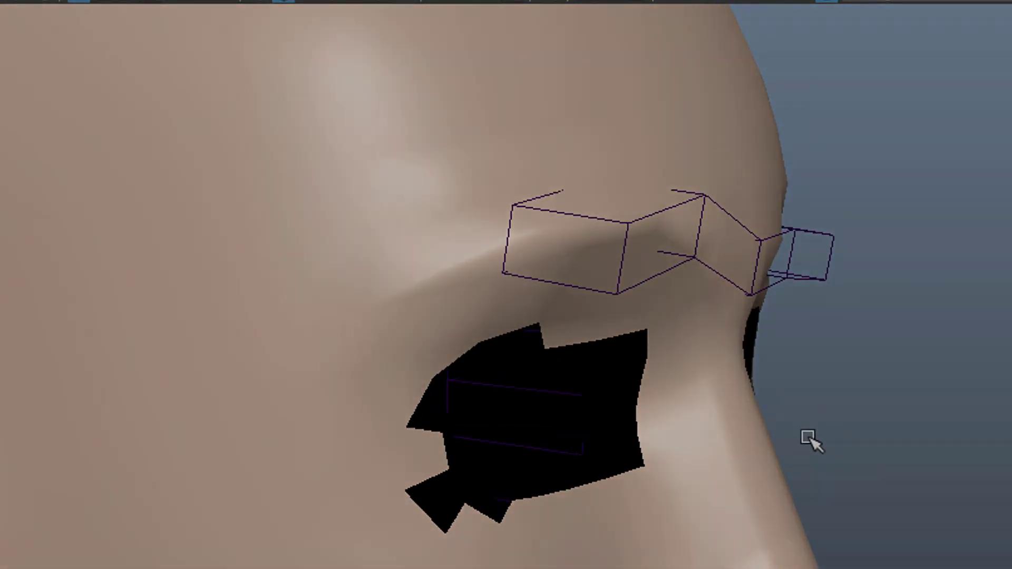